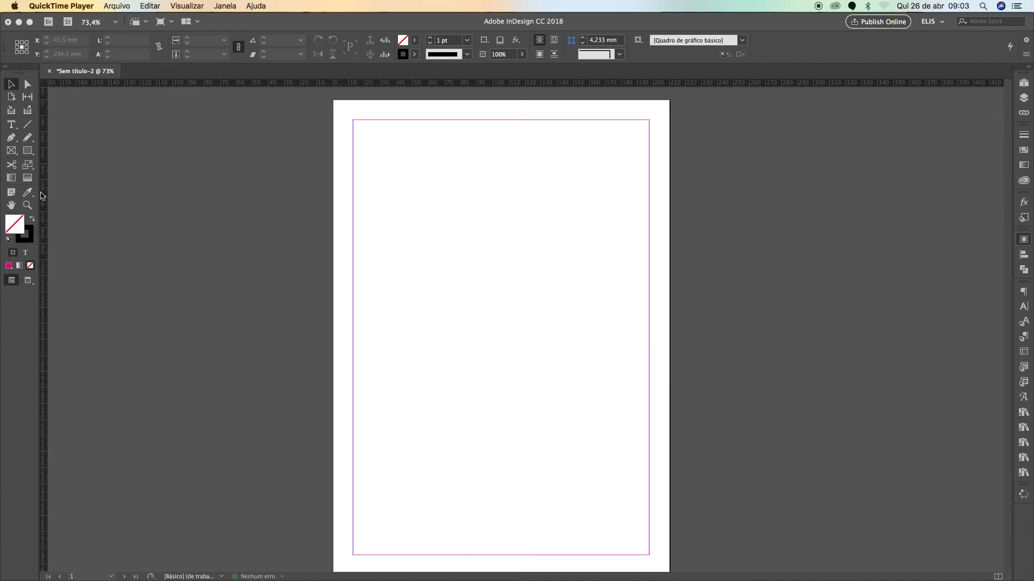
{"action": "left_click", "coordinate": [12, 128]}
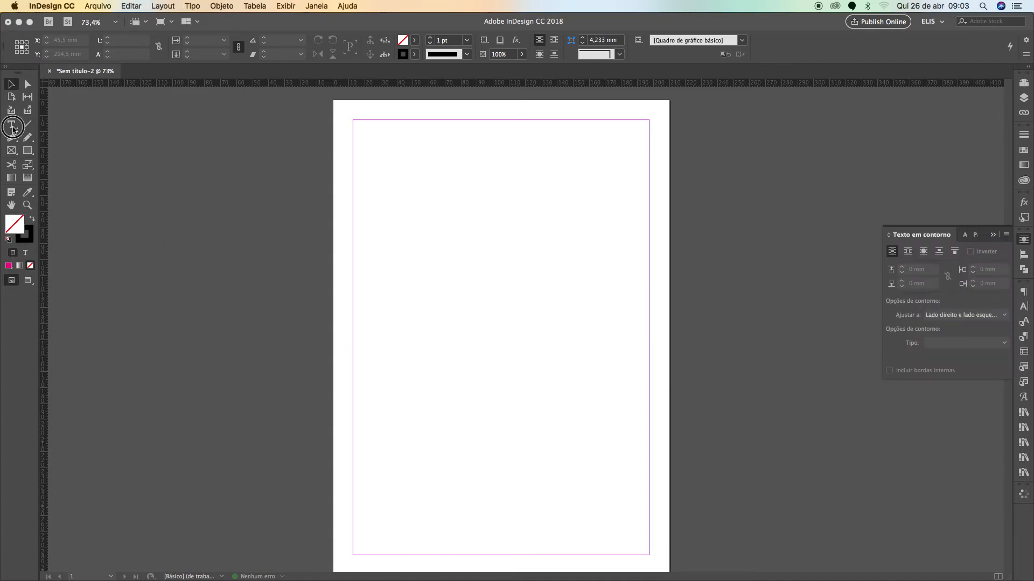
{"action": "left_click", "coordinate": [11, 125]}
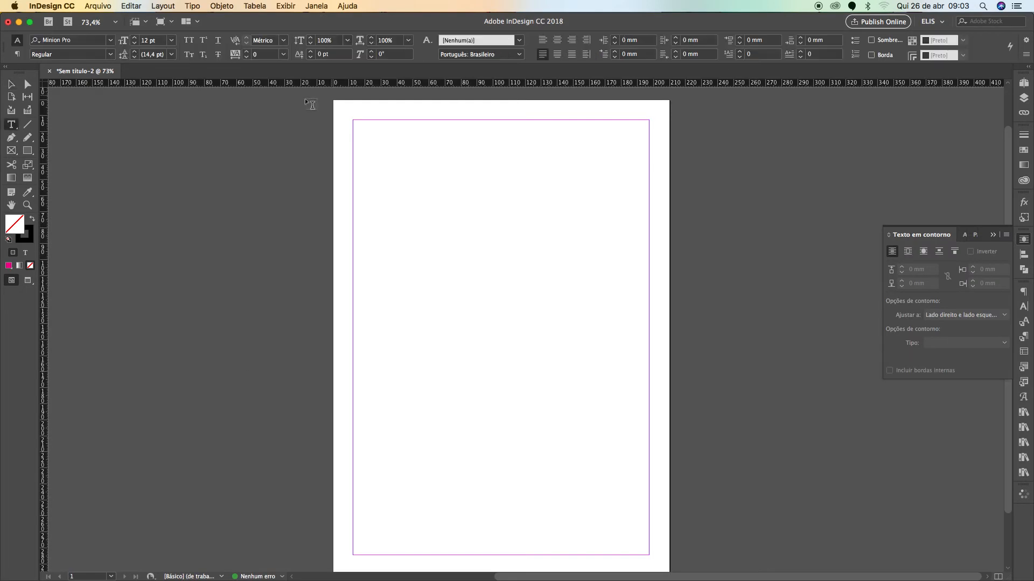
{"action": "left_click_drag", "start_coordinate": [353, 120], "coordinate": [648, 555]}
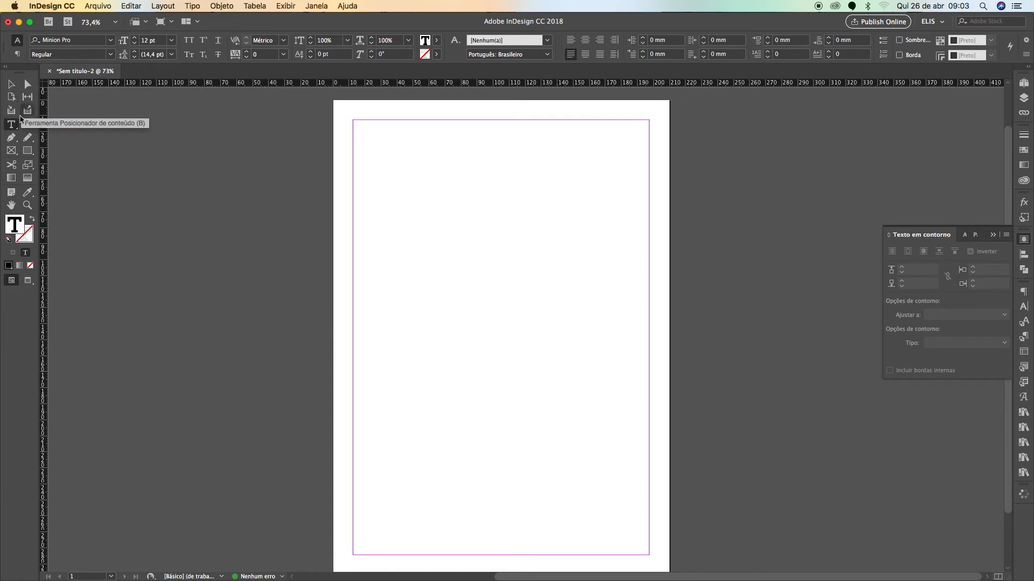
{"action": "left_click", "coordinate": [13, 87]}
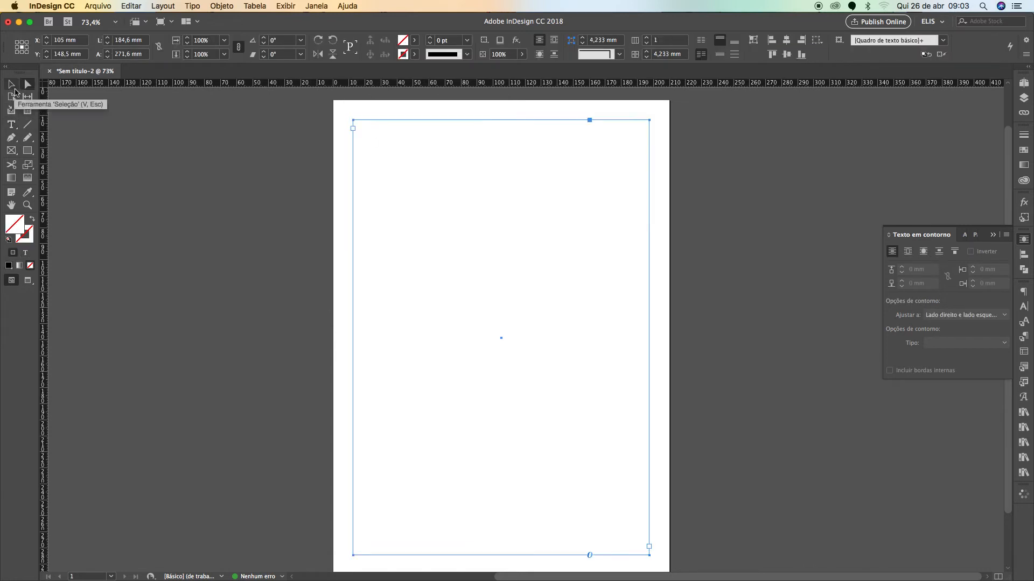
{"action": "key", "text": "Delete"}
Create a text frame spanning the page margins and fill it with placeholder text.
{"action": "left_click", "coordinate": [12, 126]}
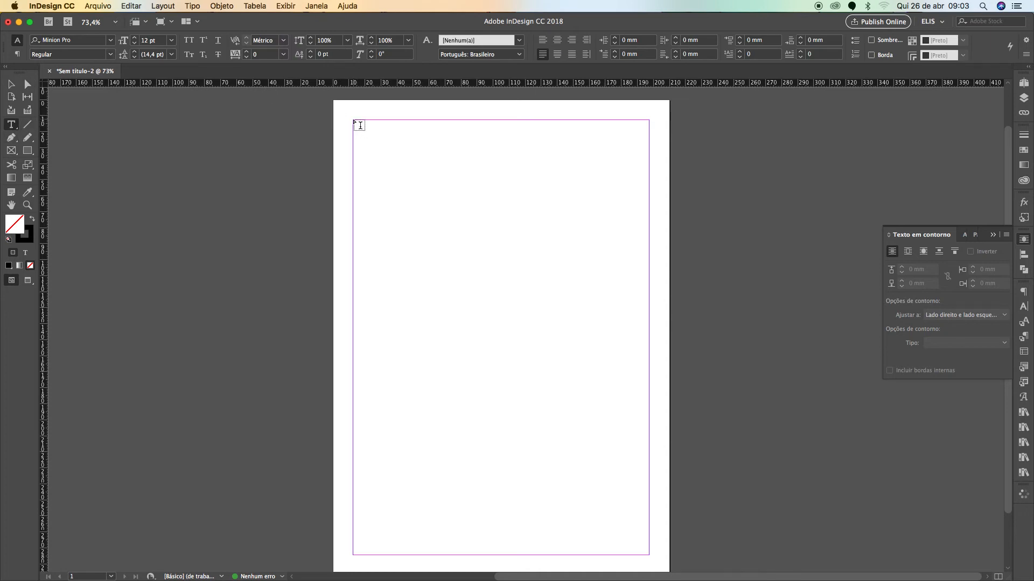
{"action": "left_click_drag", "start_coordinate": [355, 121], "coordinate": [650, 555]}
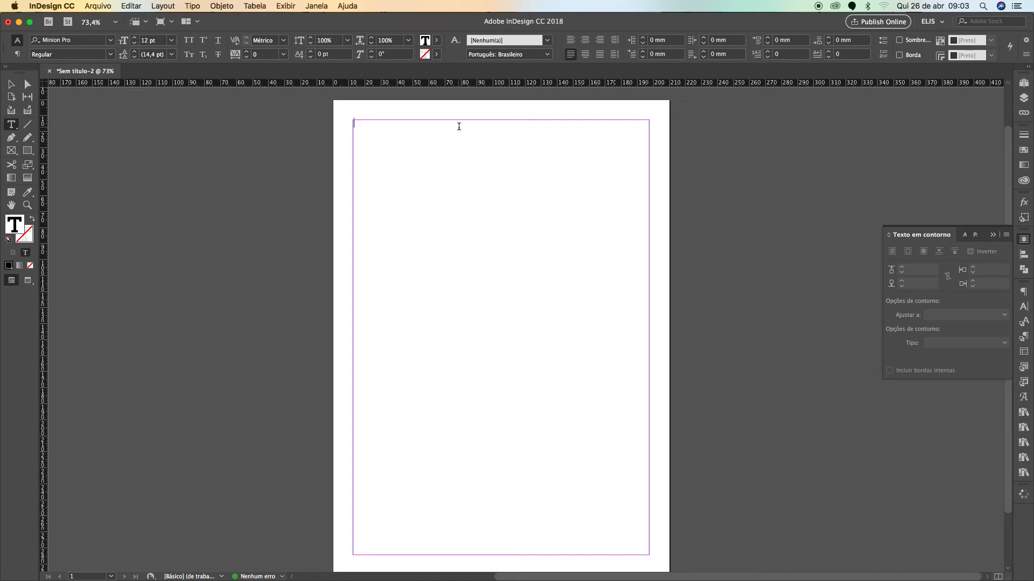
{"action": "right_click", "coordinate": [459, 126]}
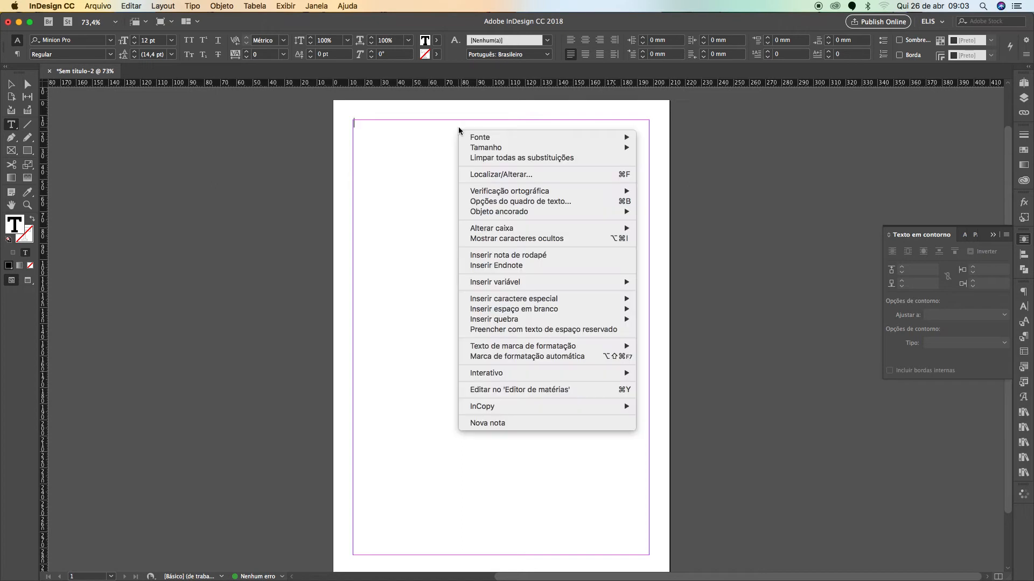
{"action": "left_click", "coordinate": [589, 329]}
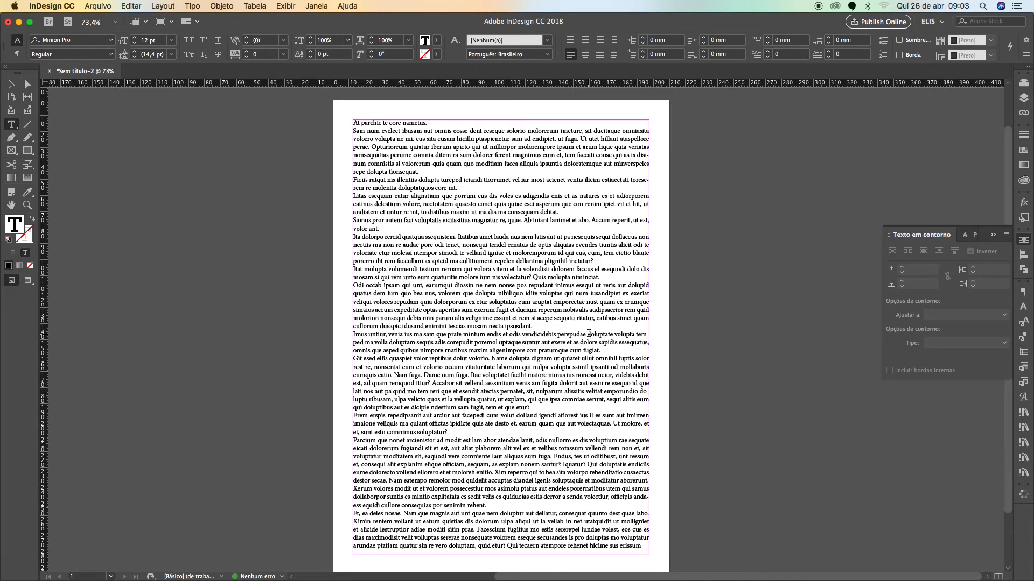
Set the font size of all the placeholder text to 17 pt.
{"action": "key", "text": "super+a"}
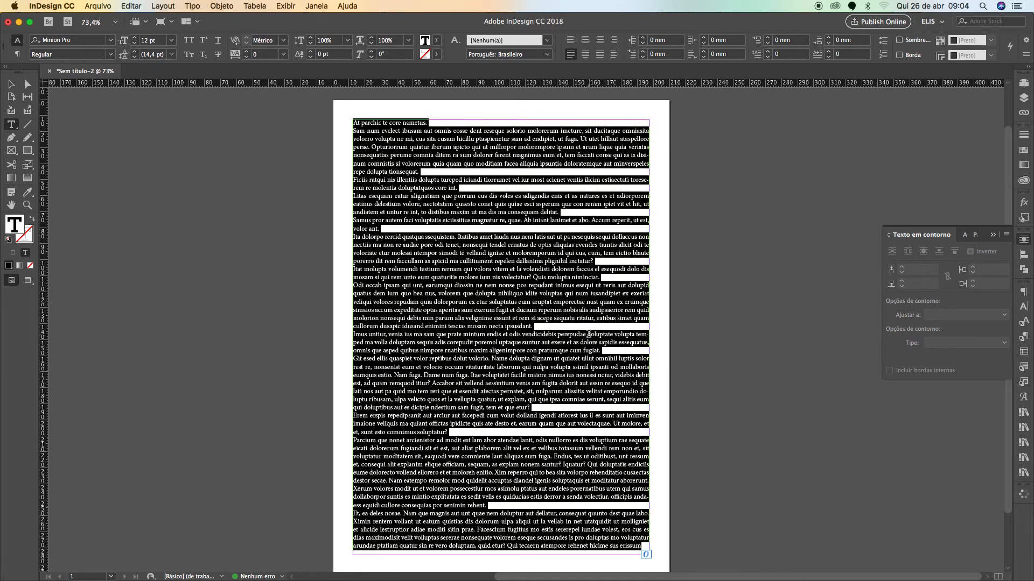
{"action": "left_click", "coordinate": [134, 38]}
{"action": "left_click", "coordinate": [134, 38]}
{"action": "left_click", "coordinate": [134, 37]}
{"action": "left_click", "coordinate": [133, 37]}
{"action": "left_click", "coordinate": [133, 37]}
{"action": "left_click", "coordinate": [134, 38]}
{"action": "left_click", "coordinate": [133, 37]}
{"action": "left_click", "coordinate": [134, 38]}
{"action": "left_click", "coordinate": [133, 37]}
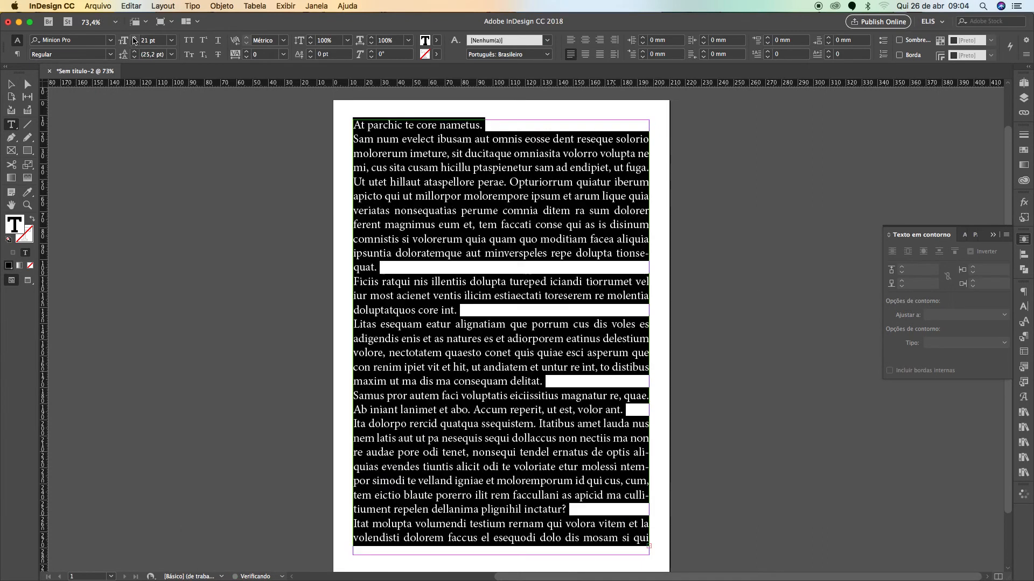
{"action": "left_click", "coordinate": [134, 43]}
{"action": "left_click", "coordinate": [134, 43]}
{"action": "left_click", "coordinate": [134, 43]}
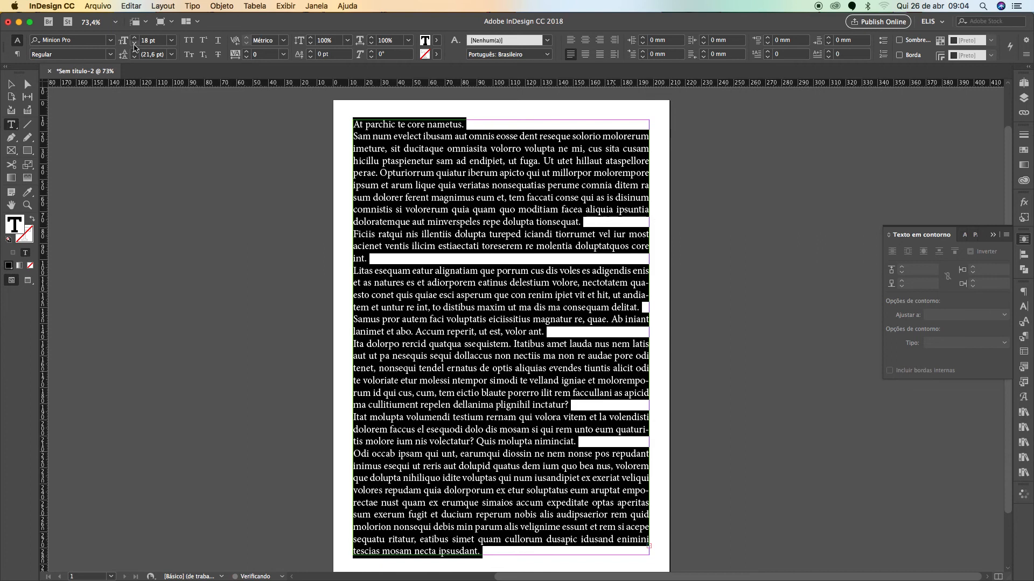
{"action": "left_click", "coordinate": [134, 42]}
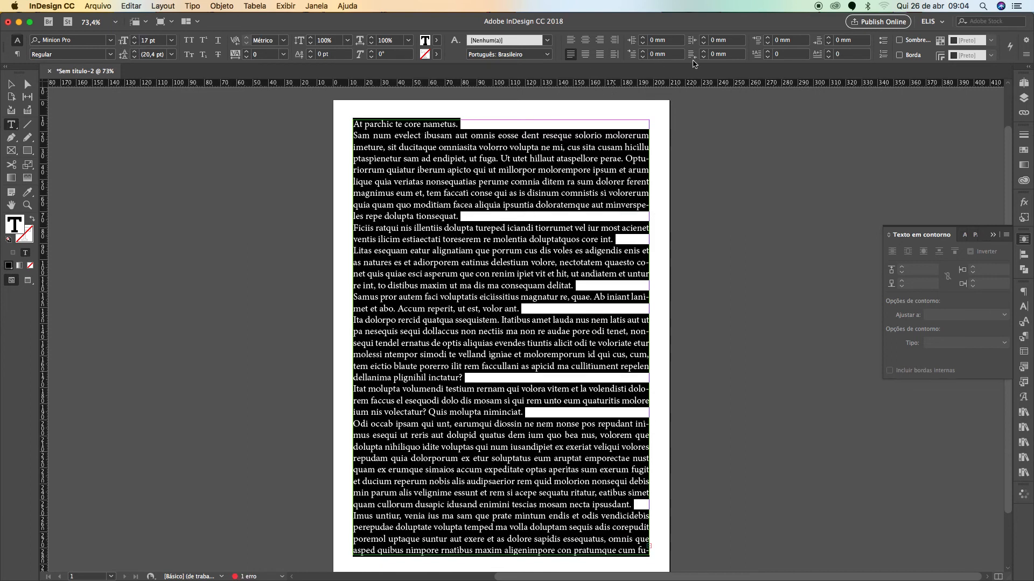
Set the first-line left indent of all the text paragraphs to 8 mm.
{"action": "left_click", "coordinate": [670, 54]}
{"action": "type", "text": "5"}
{"action": "key", "text": "Return"}
{"action": "left_click", "coordinate": [664, 54]}
{"action": "type", "text": "8"}
{"action": "key", "text": "Return"}
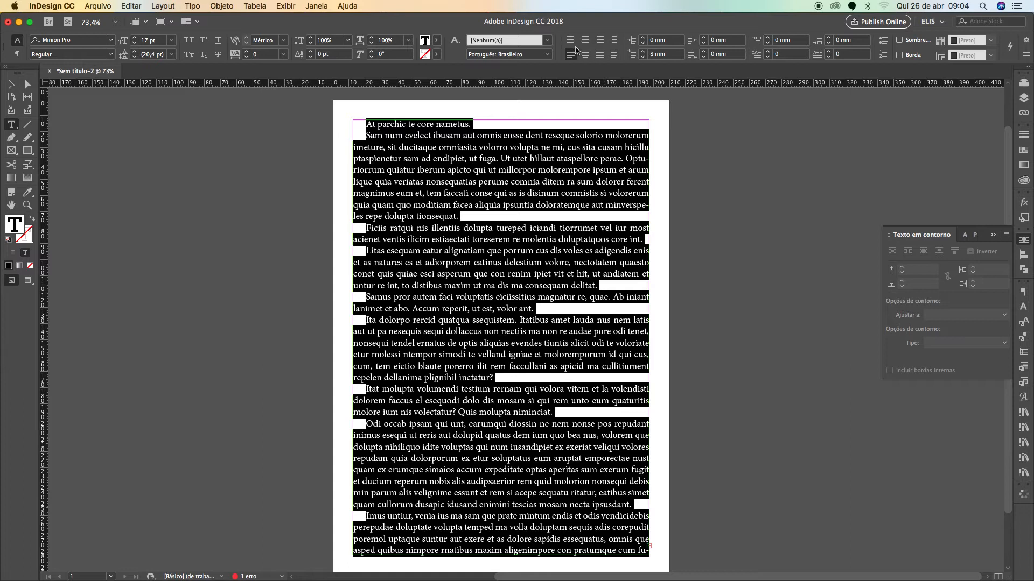
{"action": "key", "text": "Escape"}
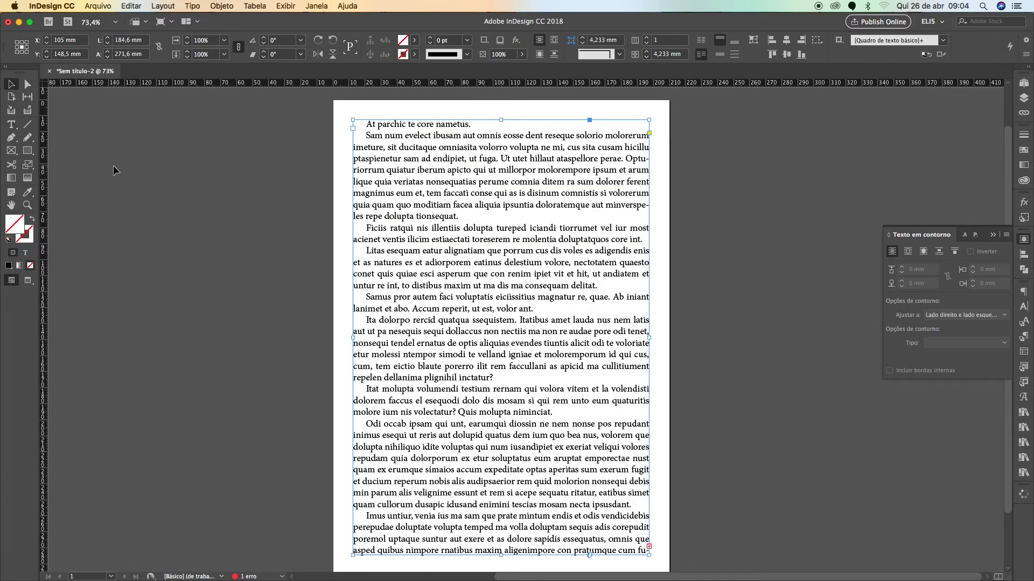
Hide the Text Wrap (Texto em contorno) options and bring them back into view with nothing selected.
{"action": "left_click", "coordinate": [993, 235]}
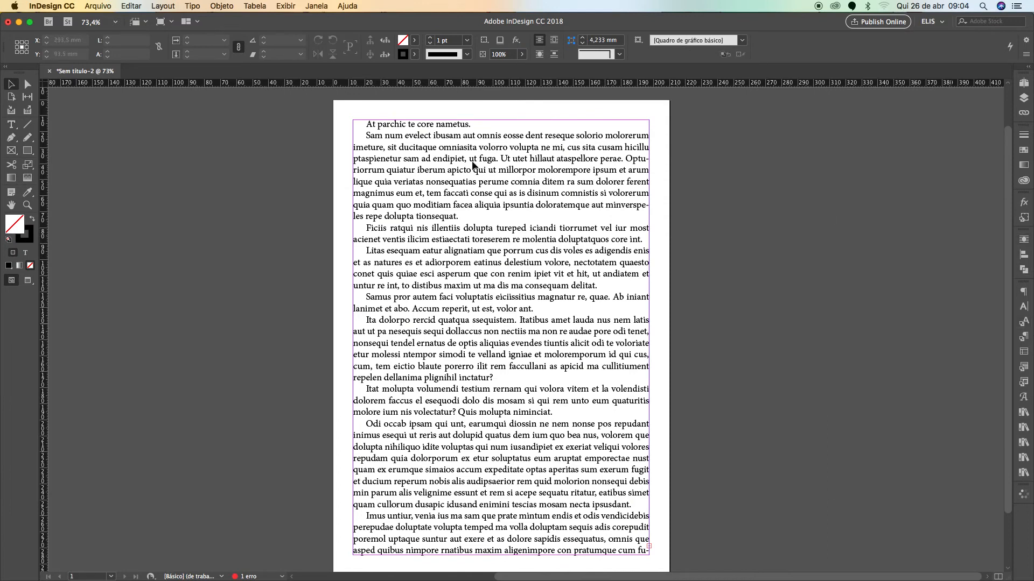
{"action": "left_click", "coordinate": [1025, 240]}
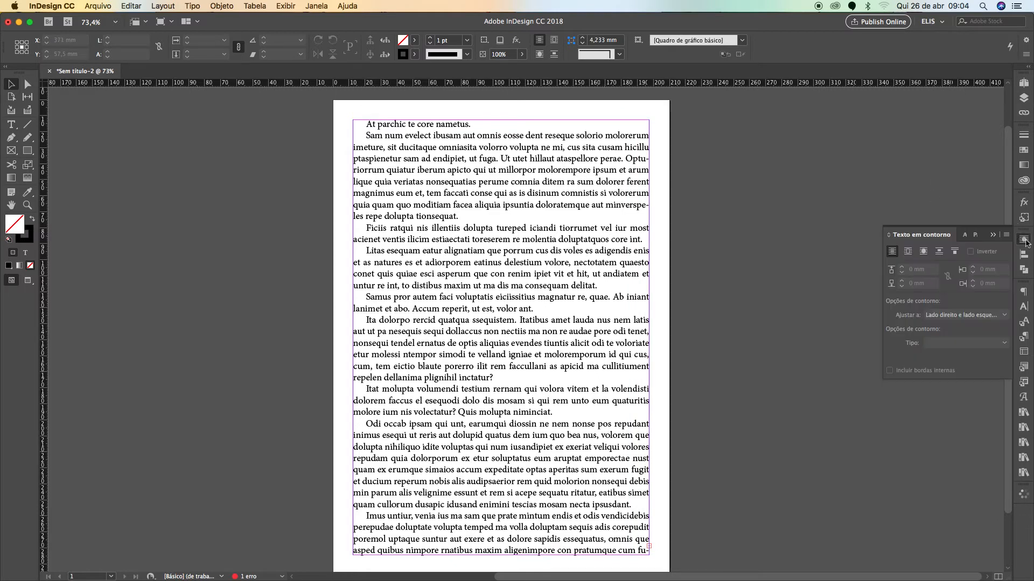
{"action": "left_click", "coordinate": [1024, 240]}
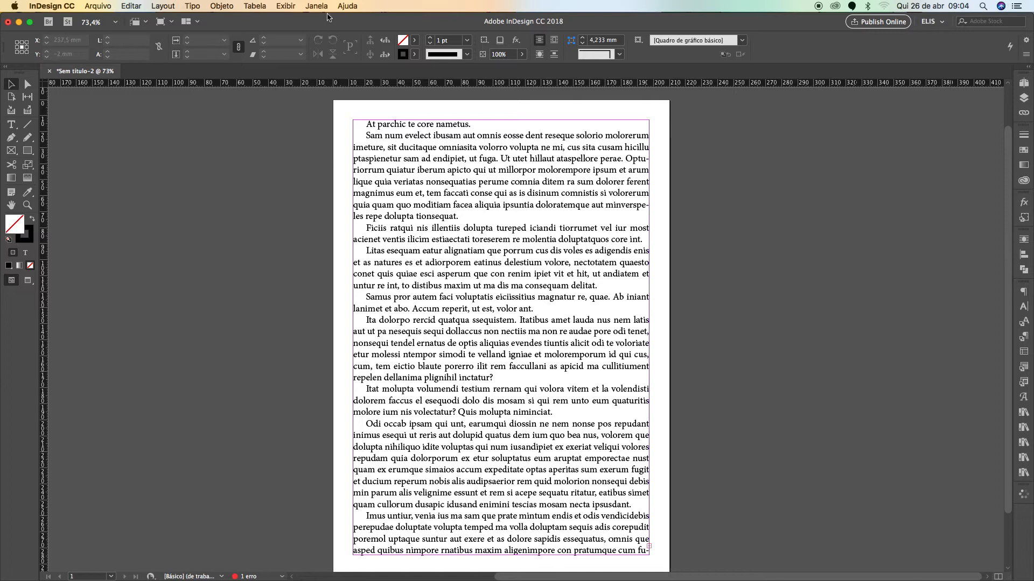
{"action": "left_click", "coordinate": [314, 7]}
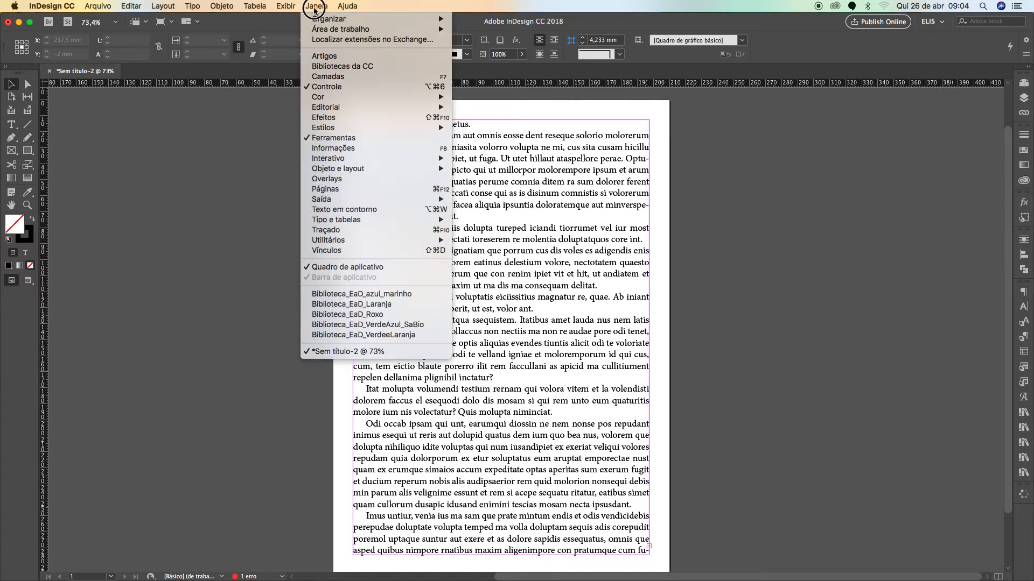
{"action": "left_click", "coordinate": [370, 211]}
{"action": "left_click", "coordinate": [315, 6]}
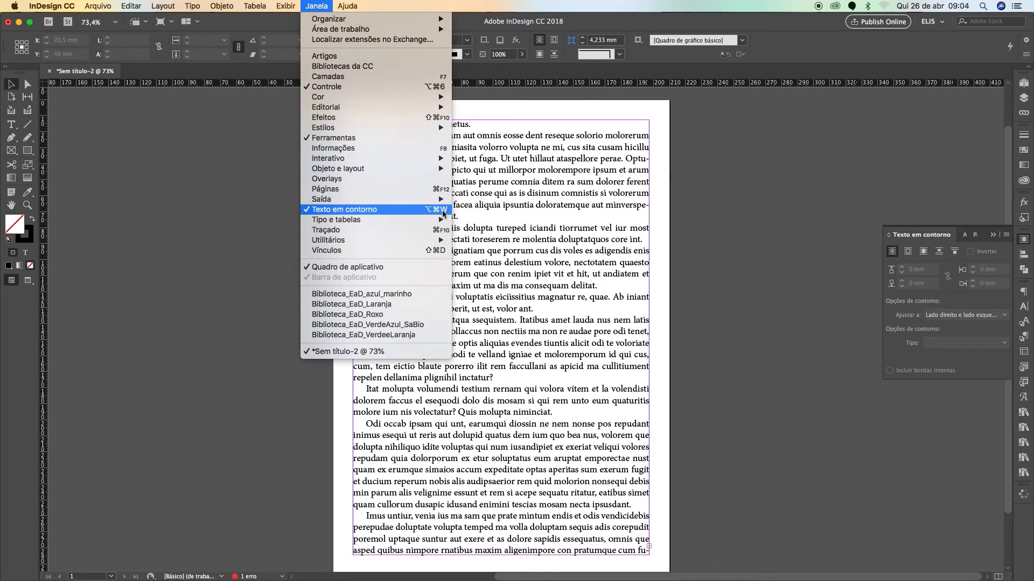
{"action": "left_click", "coordinate": [516, 216]}
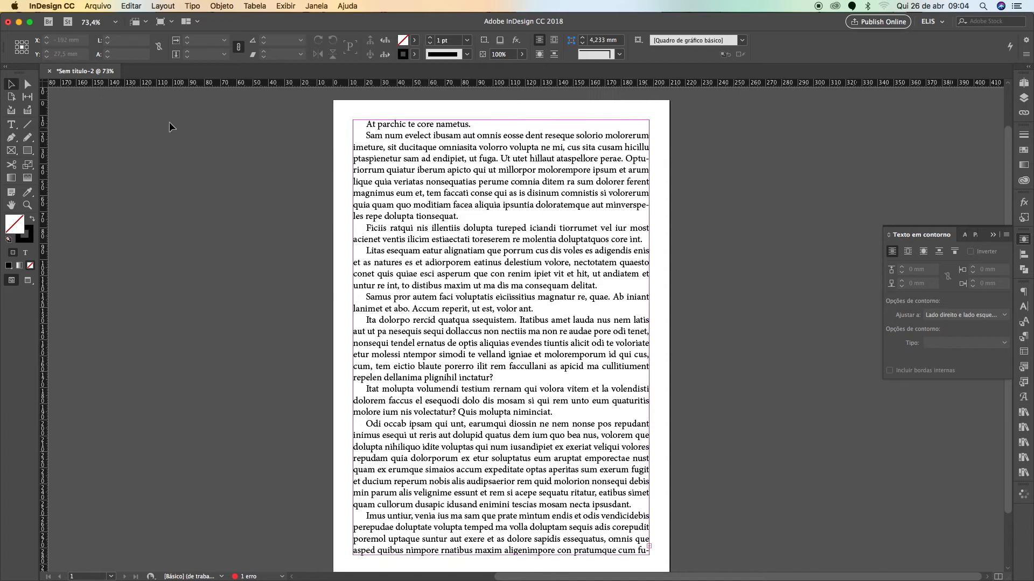
Draw a closed, irregular polygon about 93 by 123 mm with the Pen tool, overlapping the page's upper-right corner.
{"action": "left_click", "coordinate": [11, 137]}
{"action": "left_click", "coordinate": [591, 107]}
{"action": "left_click", "coordinate": [568, 157]}
{"action": "left_click", "coordinate": [570, 218]}
{"action": "left_click", "coordinate": [628, 292]}
{"action": "left_click", "coordinate": [684, 303]}
{"action": "left_click", "coordinate": [703, 274]}
{"action": "left_click", "coordinate": [716, 213]}
{"action": "left_click", "coordinate": [711, 144]}
{"action": "left_click", "coordinate": [672, 112]}
{"action": "left_click", "coordinate": [629, 107]}
{"action": "left_click", "coordinate": [608, 107]}
{"action": "left_click", "coordinate": [592, 108]}
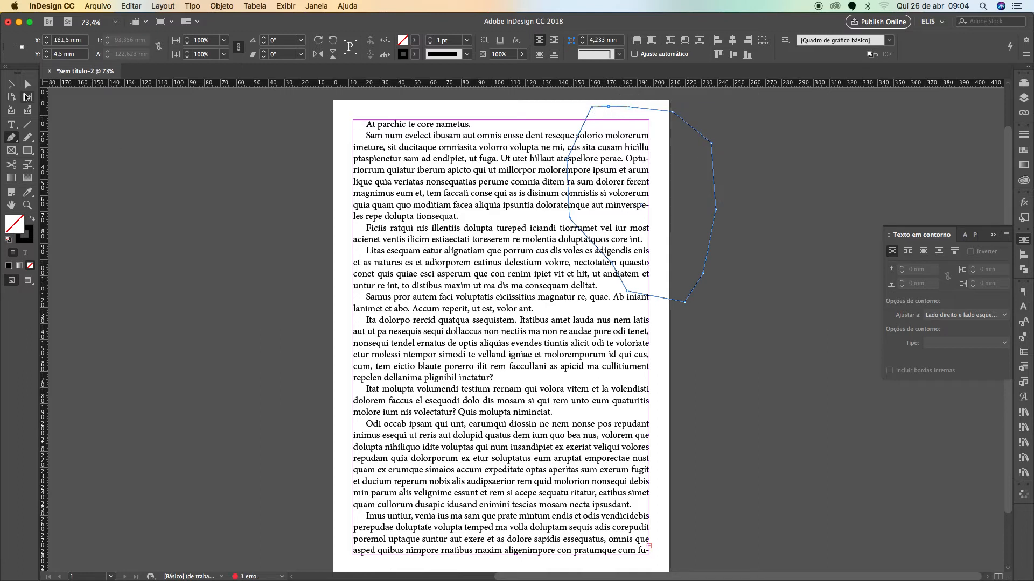
Fill the polygon with the cyan swatch C=100 M=0 Y=0 K=0 and nudge it slightly left over the text.
{"action": "left_click", "coordinate": [11, 85]}
{"action": "left_click", "coordinate": [1023, 150]}
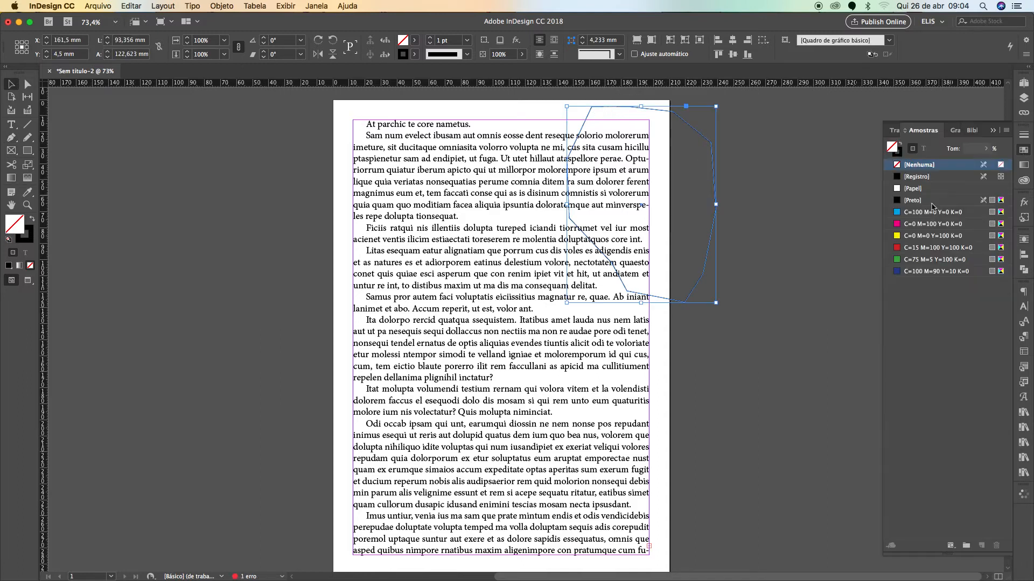
{"action": "left_click", "coordinate": [934, 212]}
{"action": "left_click", "coordinate": [761, 210]}
{"action": "left_click_drag", "start_coordinate": [668, 223], "coordinate": [664, 229]}
{"action": "left_click_drag", "start_coordinate": [598, 185], "coordinate": [600, 187]}
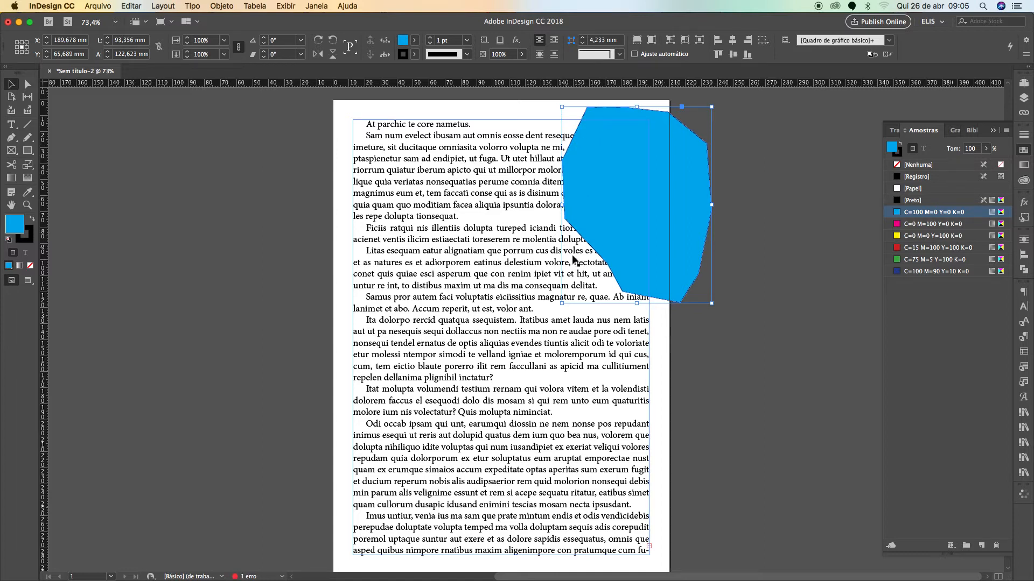
Wrap the text around the blue polygon's bounding box, and switch the wrap to follow the object's shape.
{"action": "left_click", "coordinate": [1024, 240]}
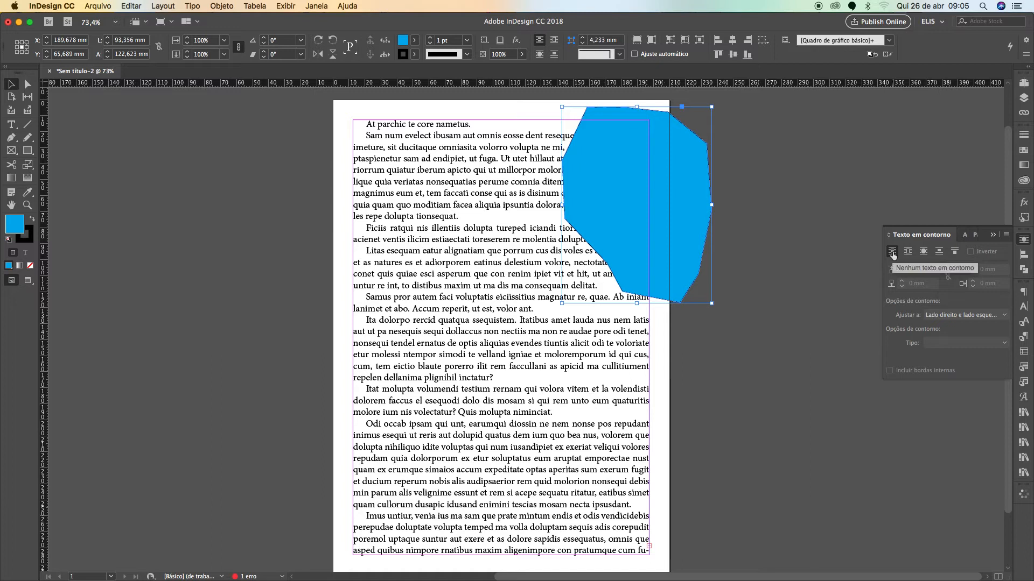
{"action": "left_click", "coordinate": [908, 253]}
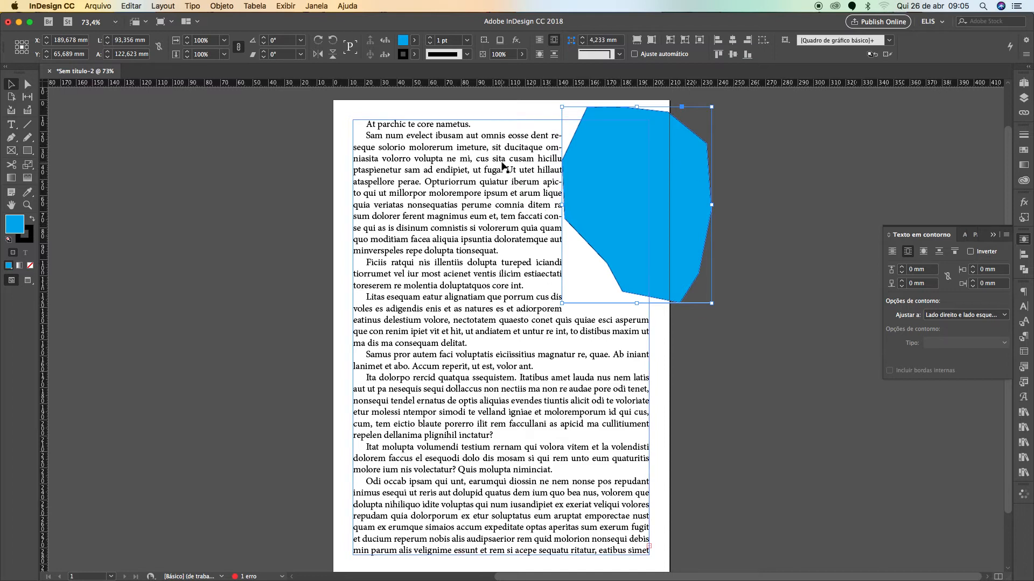
{"action": "left_click", "coordinate": [922, 253]}
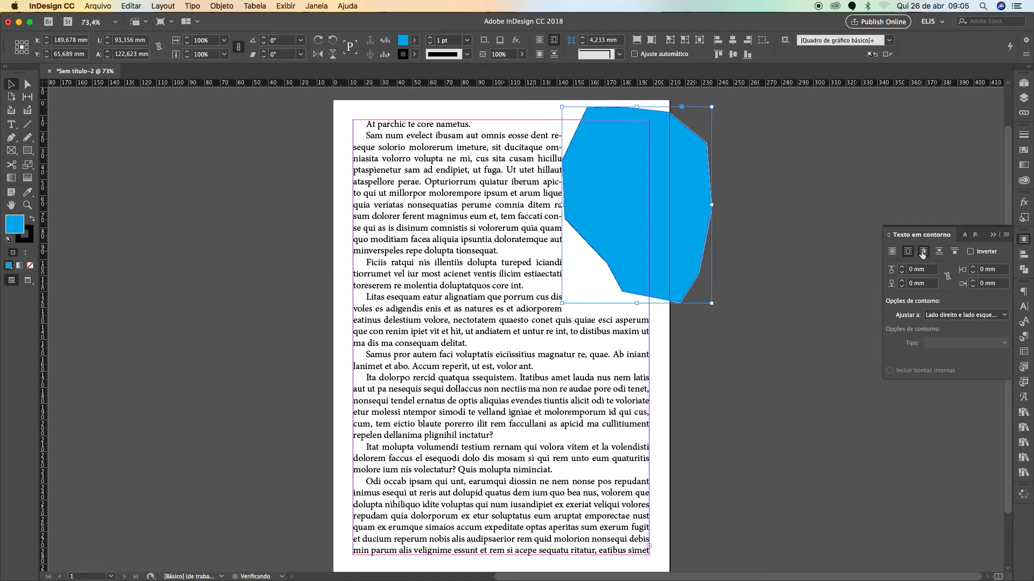
{"action": "left_click", "coordinate": [763, 323]}
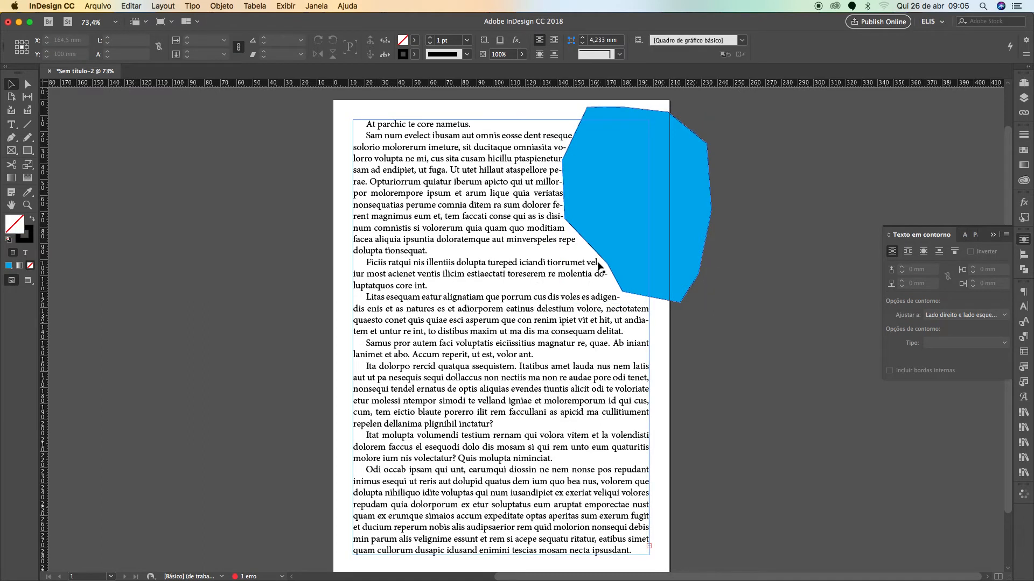
Try the jump-object and jump-to-next-column text wraps on the blue polygon while shifting it up and to the left.
{"action": "left_click", "coordinate": [632, 236]}
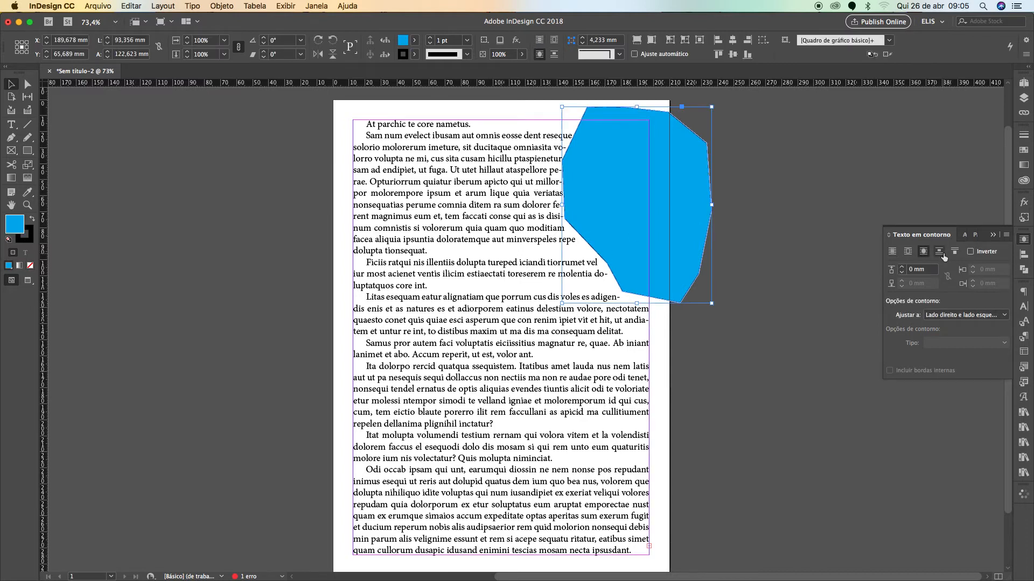
{"action": "left_click", "coordinate": [939, 252]}
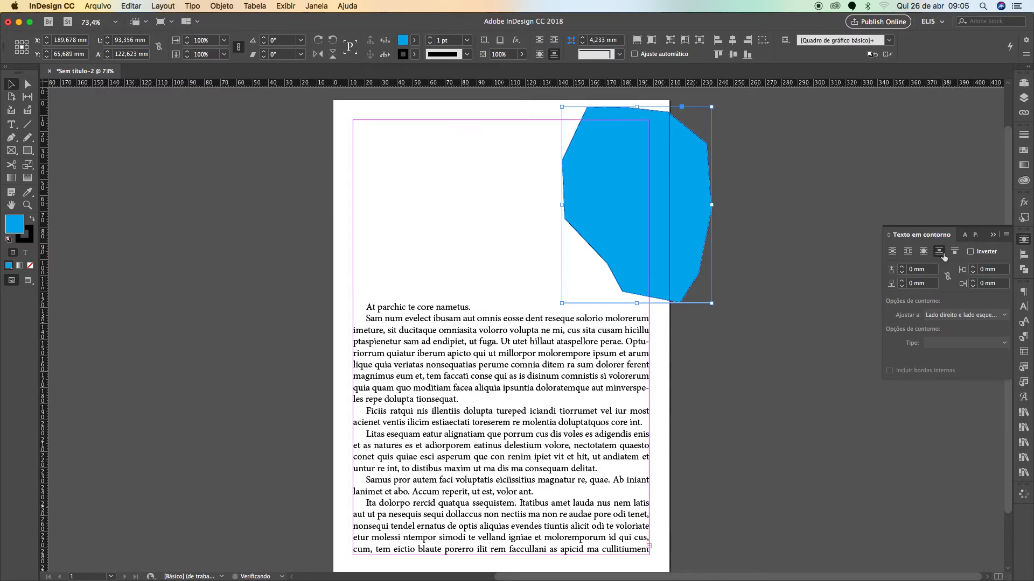
{"action": "mouse_move", "coordinate": [638, 199]}
{"action": "left_mouse_down"}
{"action": "mouse_move", "coordinate": [635, 380]}
{"action": "mouse_move", "coordinate": [543, 311]}
{"action": "mouse_move", "coordinate": [606, 267]}
{"action": "mouse_move", "coordinate": [494, 258]}
{"action": "mouse_move", "coordinate": [433, 340]}
{"action": "mouse_move", "coordinate": [564, 392]}
{"action": "mouse_move", "coordinate": [570, 340]}
{"action": "mouse_move", "coordinate": [626, 184]}
{"action": "mouse_move", "coordinate": [503, 282]}
{"action": "mouse_move", "coordinate": [589, 333]}
{"action": "mouse_move", "coordinate": [628, 215]}
{"action": "left_mouse_up"}
{"action": "left_click", "coordinate": [953, 252]}
{"action": "left_click", "coordinate": [565, 231]}
{"action": "key", "text": "super+z"}
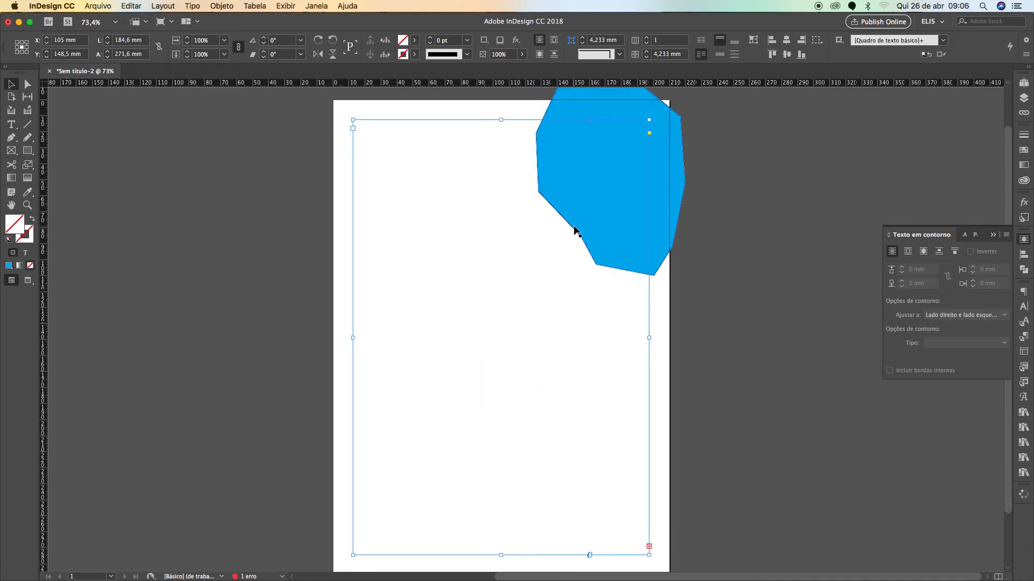
Set the blue polygon's text wrap to follow the object shape and move it down level with the text frame's top edge.
{"action": "left_click", "coordinate": [923, 251]}
{"action": "left_click", "coordinate": [680, 198]}
{"action": "left_click", "coordinate": [922, 252]}
{"action": "left_click_drag", "start_coordinate": [634, 209], "coordinate": [634, 246]}
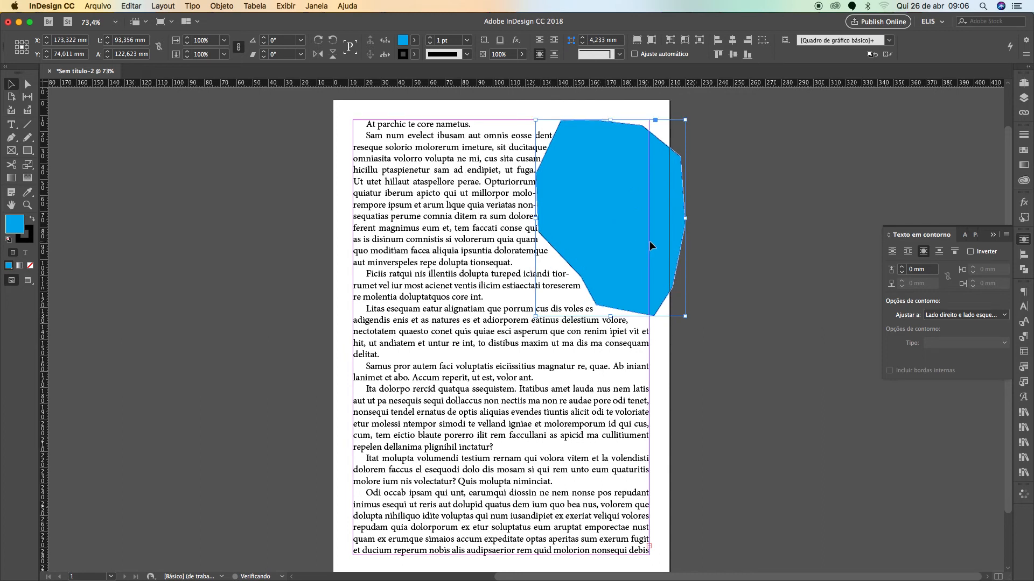
{"action": "left_click", "coordinate": [733, 234]}
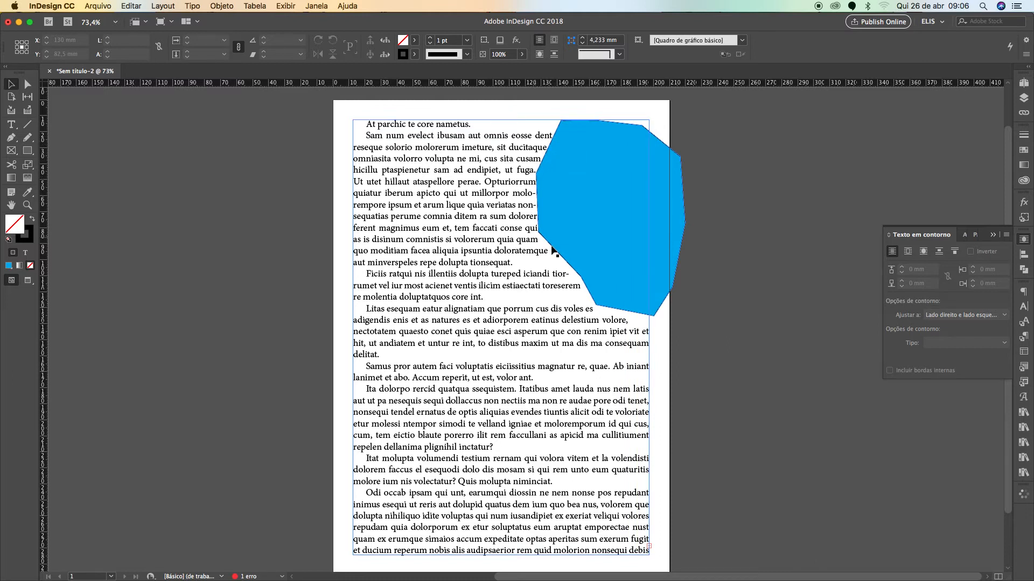
Set the blue polygon's text wrap offset to 9 mm.
{"action": "left_click", "coordinate": [612, 281]}
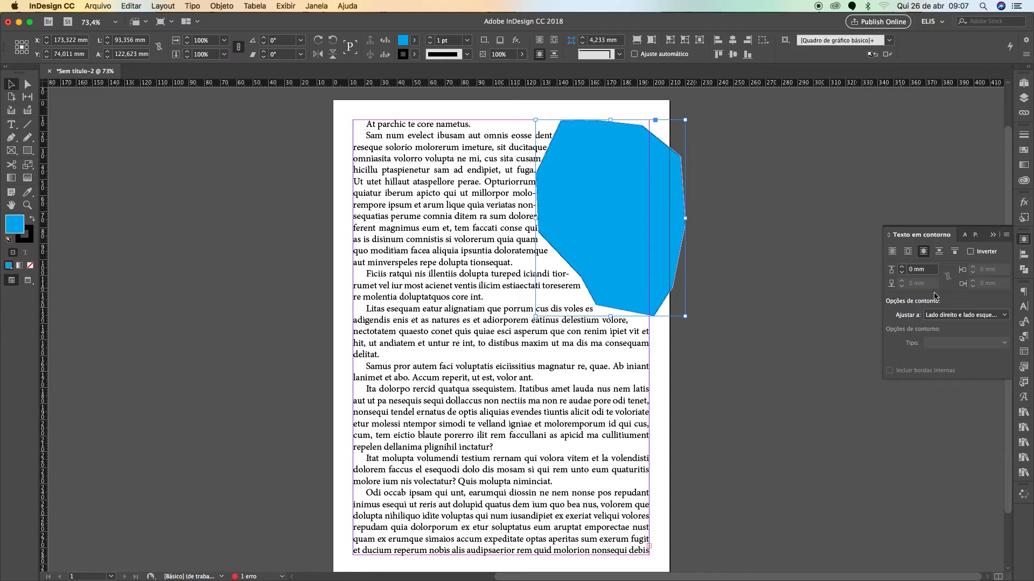
{"action": "left_click", "coordinate": [902, 267]}
{"action": "left_click", "coordinate": [902, 267]}
{"action": "left_click", "coordinate": [902, 267]}
{"action": "left_click", "coordinate": [902, 267]}
{"action": "left_click", "coordinate": [903, 268]}
{"action": "left_click", "coordinate": [902, 267]}
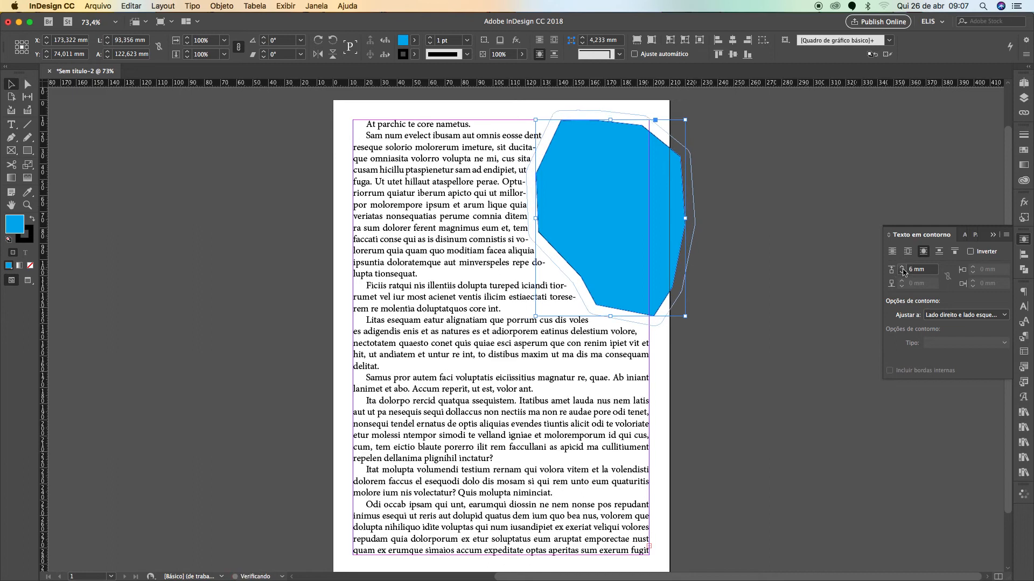
{"action": "left_click", "coordinate": [903, 268]}
{"action": "left_click", "coordinate": [903, 268]}
{"action": "left_click", "coordinate": [902, 268]}
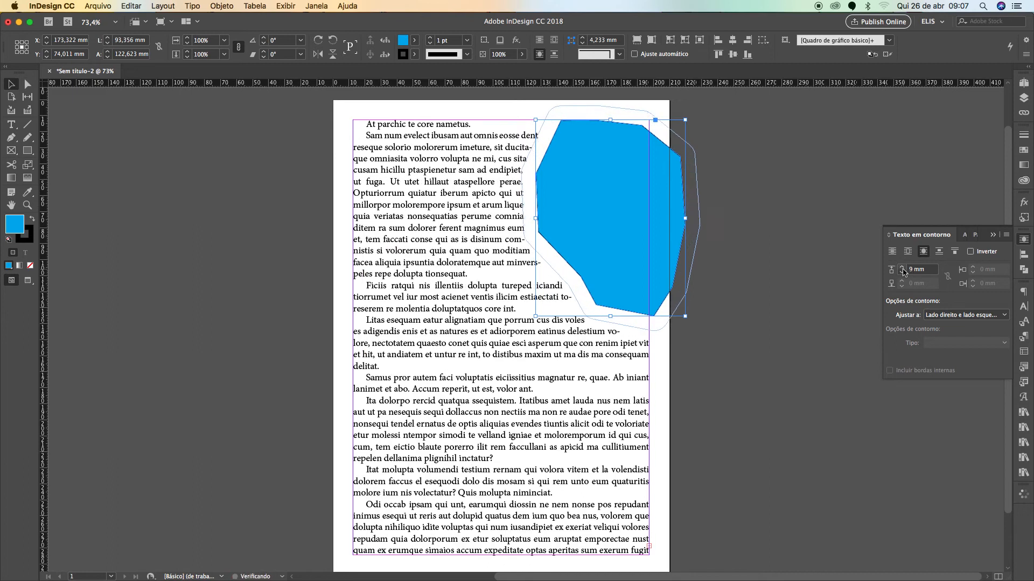
Increase the blue polygon's text wrap offset beyond 9 mm and deselect the polygon to check how the text flows.
{"action": "left_click", "coordinate": [902, 268]}
{"action": "left_click", "coordinate": [902, 267]}
{"action": "left_click", "coordinate": [902, 267]}
{"action": "left_click", "coordinate": [798, 271]}
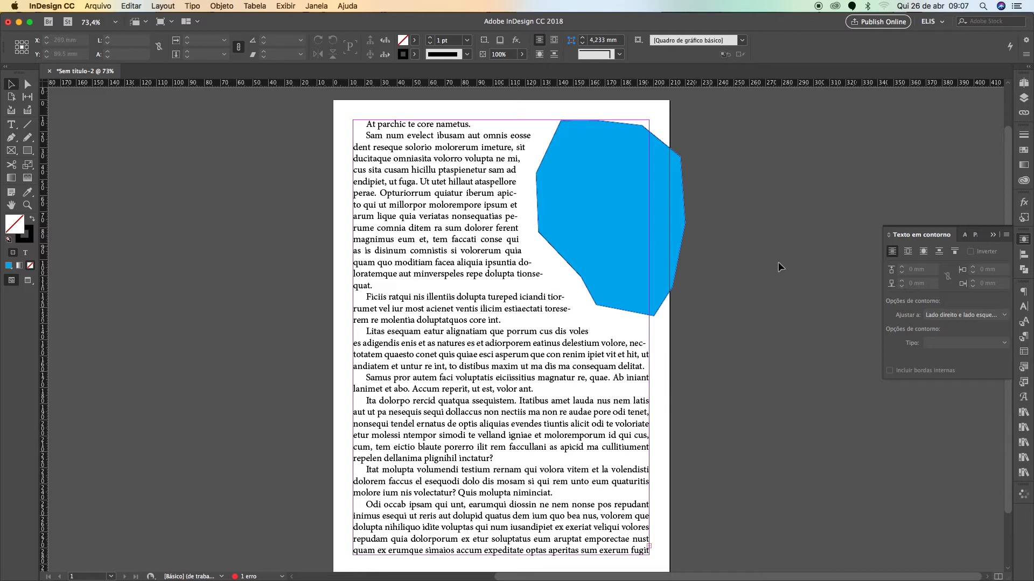
{"action": "left_click", "coordinate": [683, 263]}
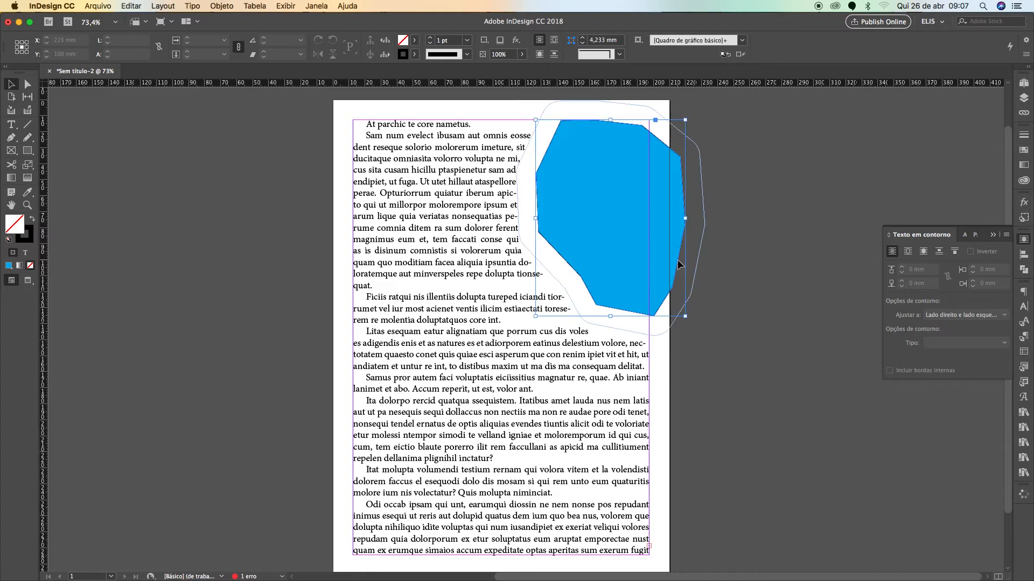
Set the blue polygon's text wrap offset to 11 mm and check the text flow with the polygon deselected.
{"action": "left_click", "coordinate": [903, 267]}
{"action": "left_click", "coordinate": [902, 267]}
{"action": "left_click", "coordinate": [903, 267]}
{"action": "left_click", "coordinate": [902, 267]}
{"action": "left_click", "coordinate": [902, 273]}
{"action": "left_click", "coordinate": [902, 273]}
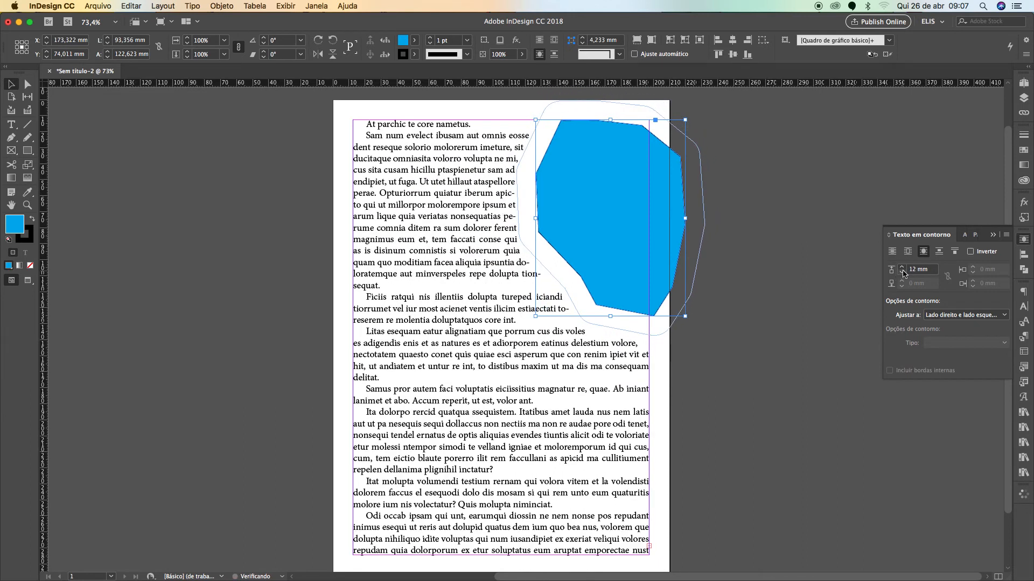
{"action": "left_click", "coordinate": [807, 272]}
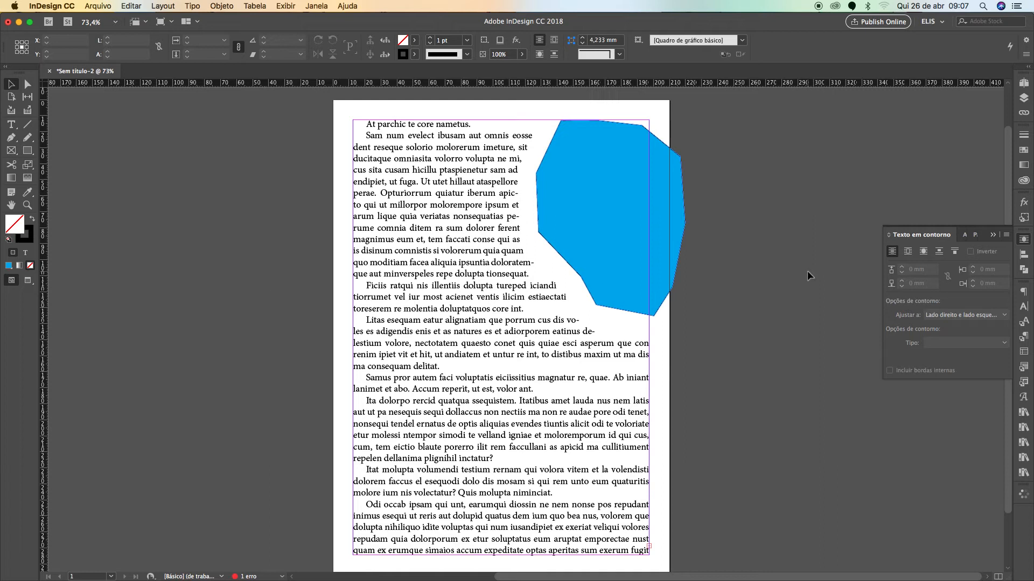
{"action": "left_click", "coordinate": [621, 272]}
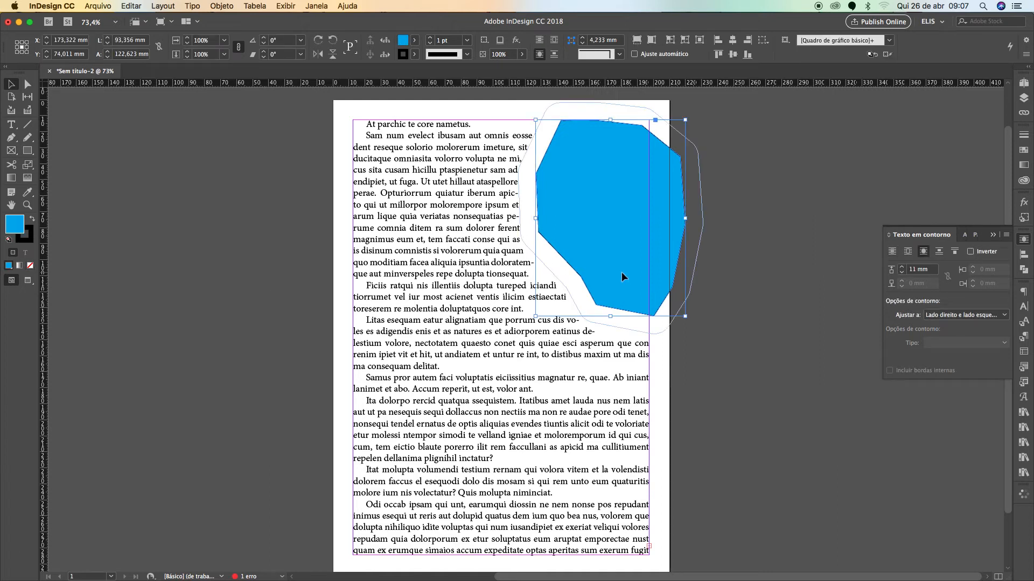
Reduce the blue polygon's text wrap offset to 5 mm.
{"action": "left_click", "coordinate": [902, 273]}
{"action": "left_click", "coordinate": [902, 273]}
{"action": "left_click", "coordinate": [902, 273]}
{"action": "left_click", "coordinate": [902, 273]}
{"action": "left_click", "coordinate": [902, 273]}
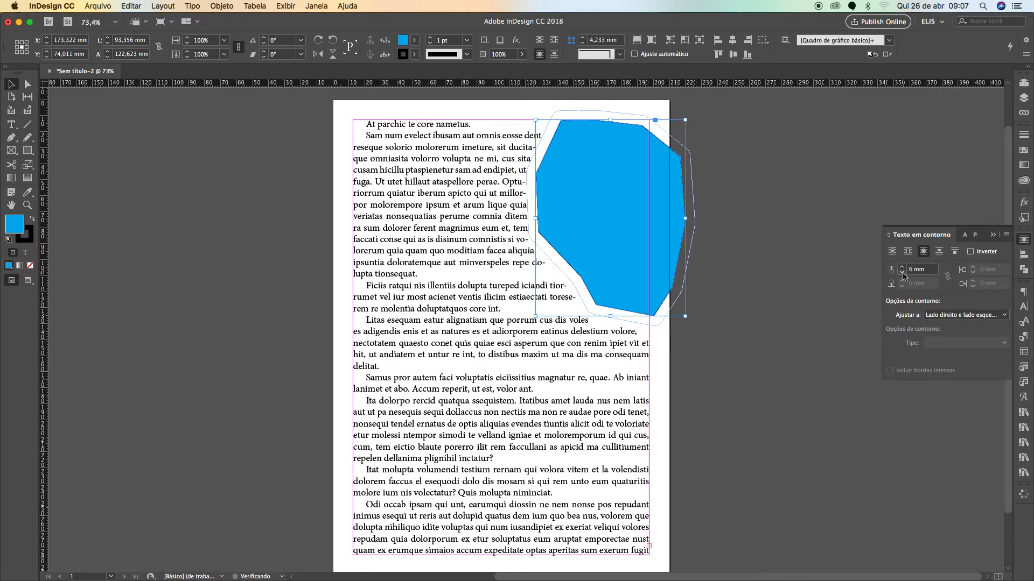
{"action": "left_click", "coordinate": [902, 273]}
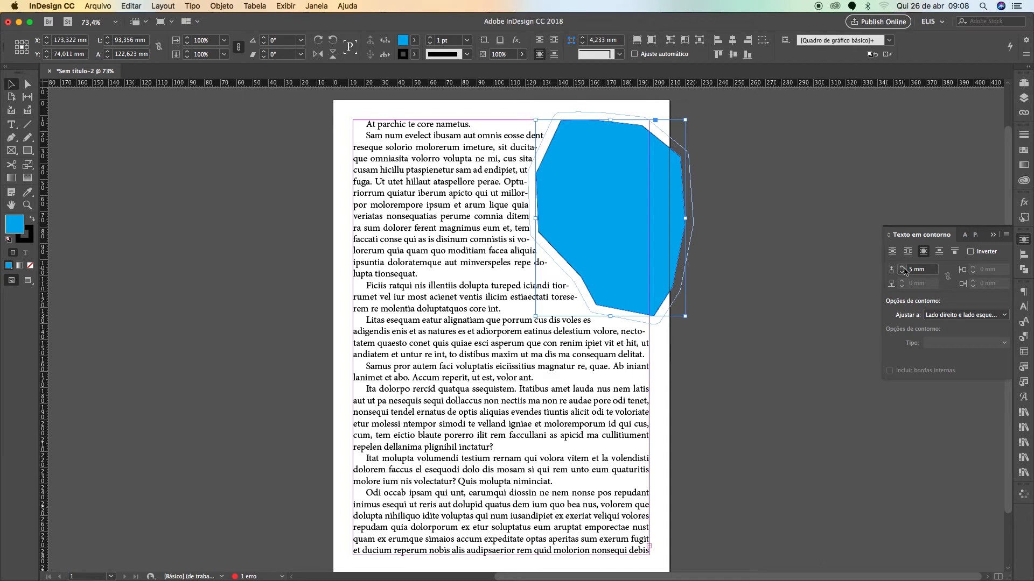
Set the blue polygon's text wrap offset to 50 mm and switch the page to preview display without frame edges and guides.
{"action": "left_click", "coordinate": [907, 270]}
{"action": "type", "text": "0"}
{"action": "key", "text": "Return"}
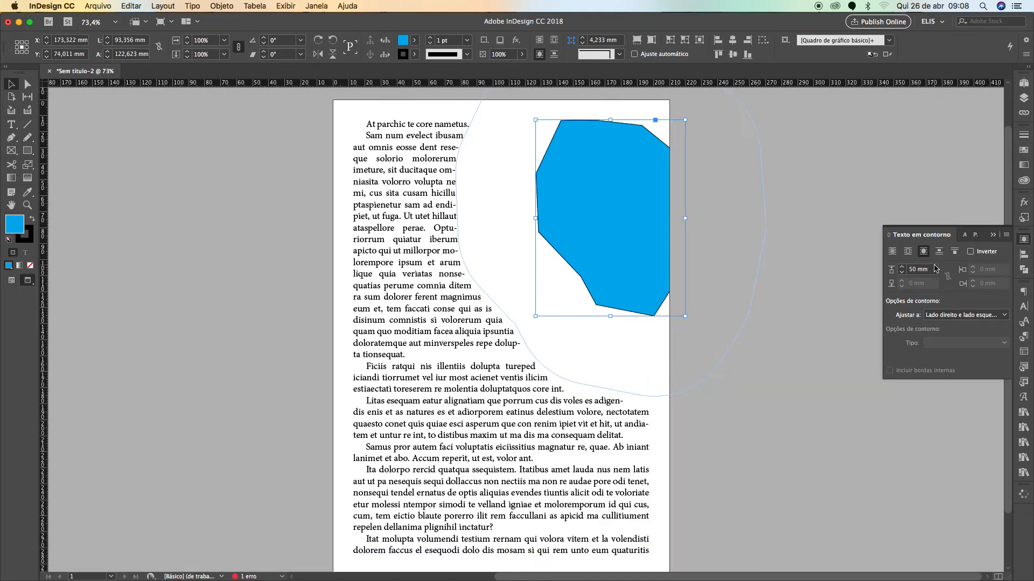
{"action": "left_click", "coordinate": [816, 287]}
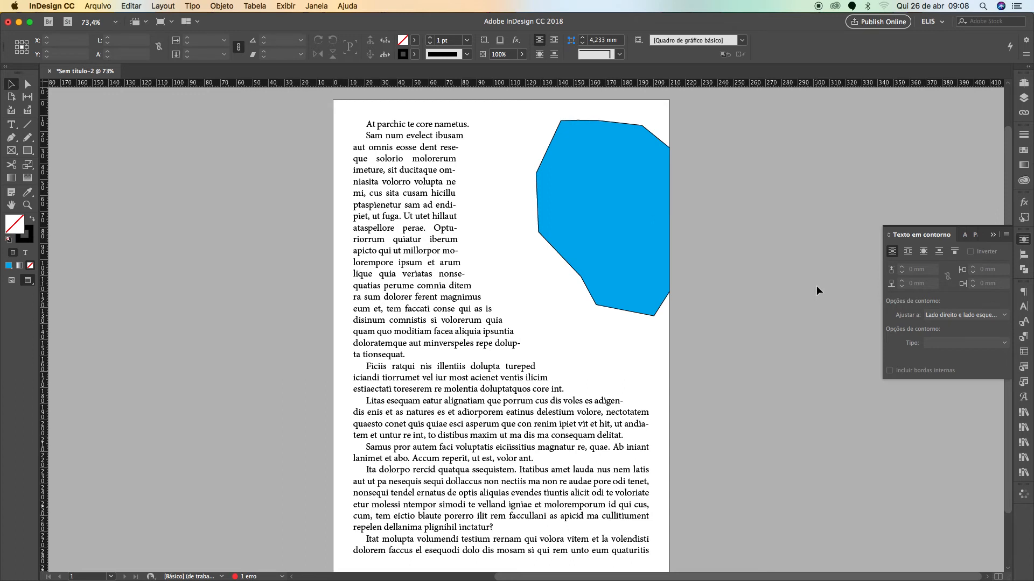
{"action": "left_click", "coordinate": [645, 256]}
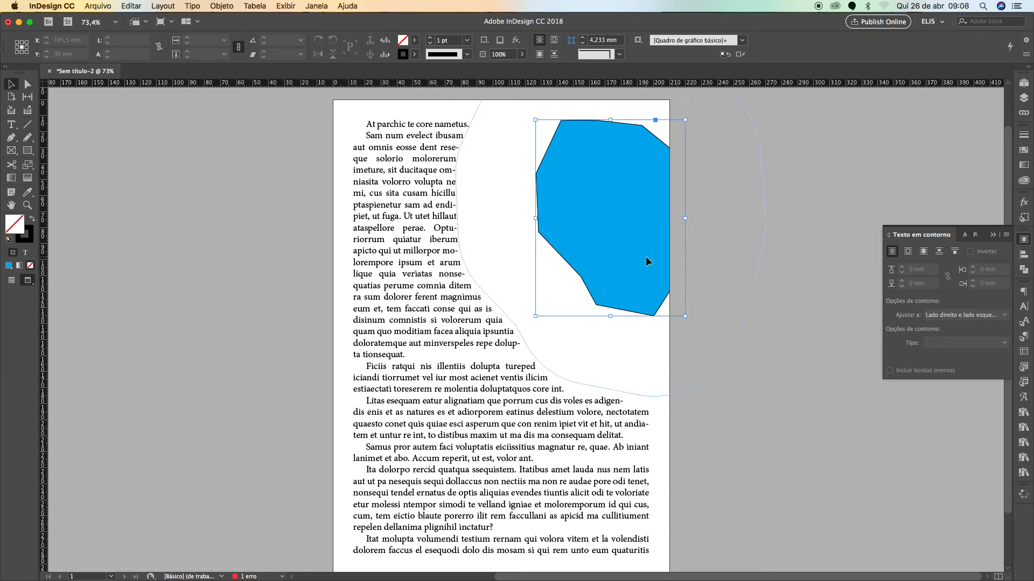
Bring the blue polygon's text wrap offset down to 5 mm and deselect the polygon.
{"action": "triple_click", "coordinate": [920, 269]}
{"action": "type", "text": "5"}
{"action": "key", "text": "Return"}
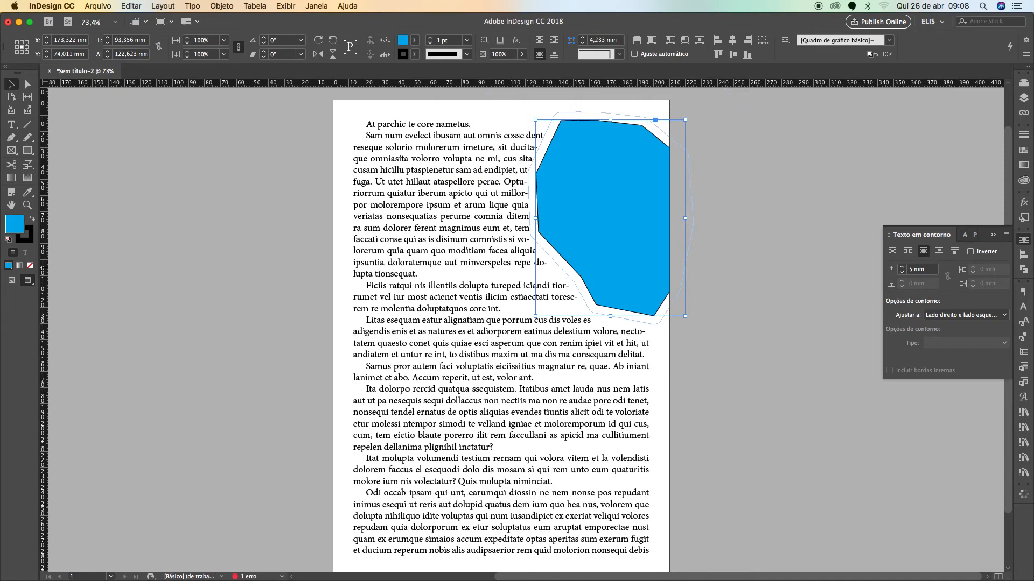
{"action": "left_click", "coordinate": [721, 318]}
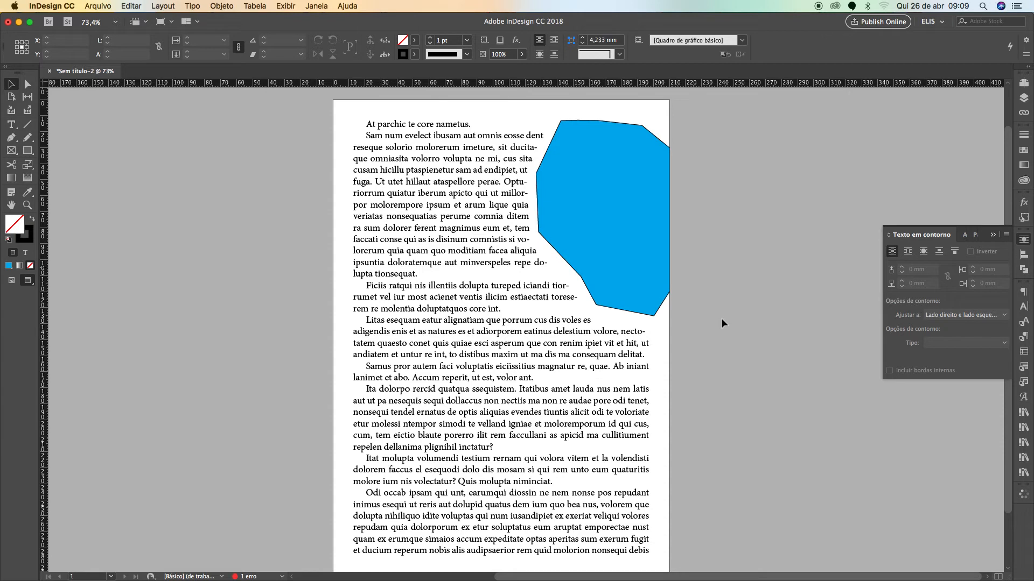
{"action": "left_click", "coordinate": [651, 285]}
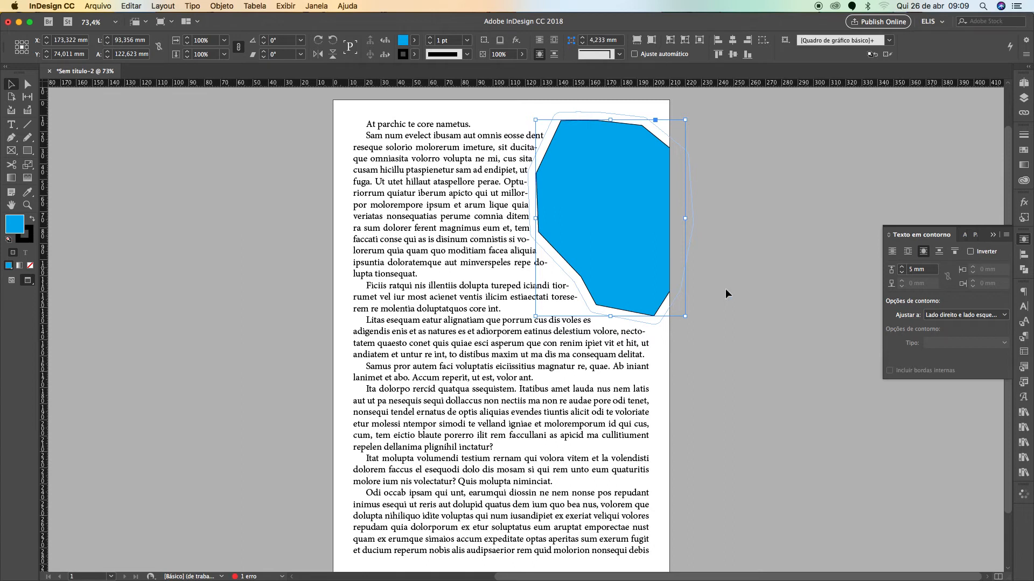
{"action": "left_click", "coordinate": [771, 288]}
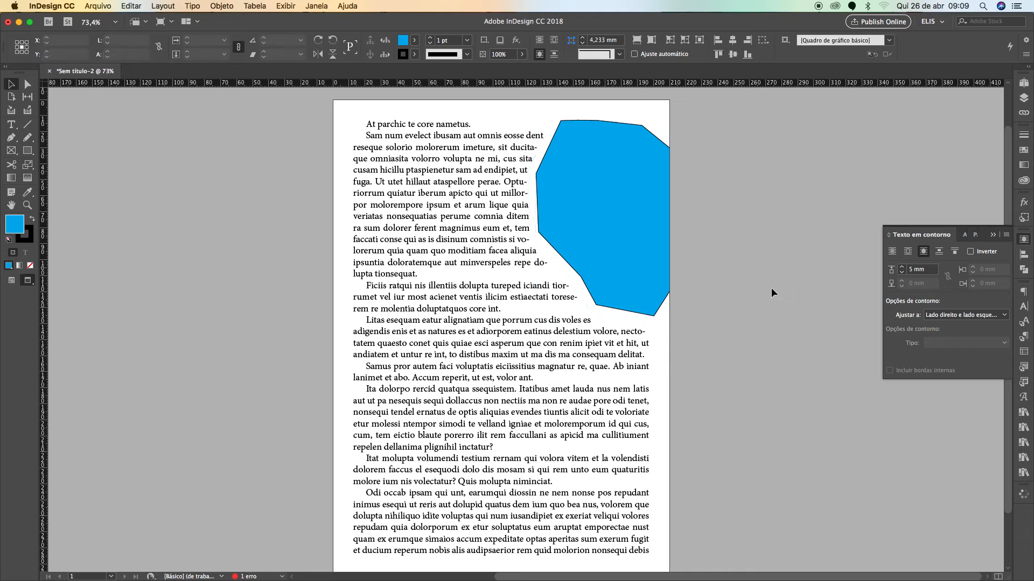
{"action": "left_click", "coordinate": [598, 290]}
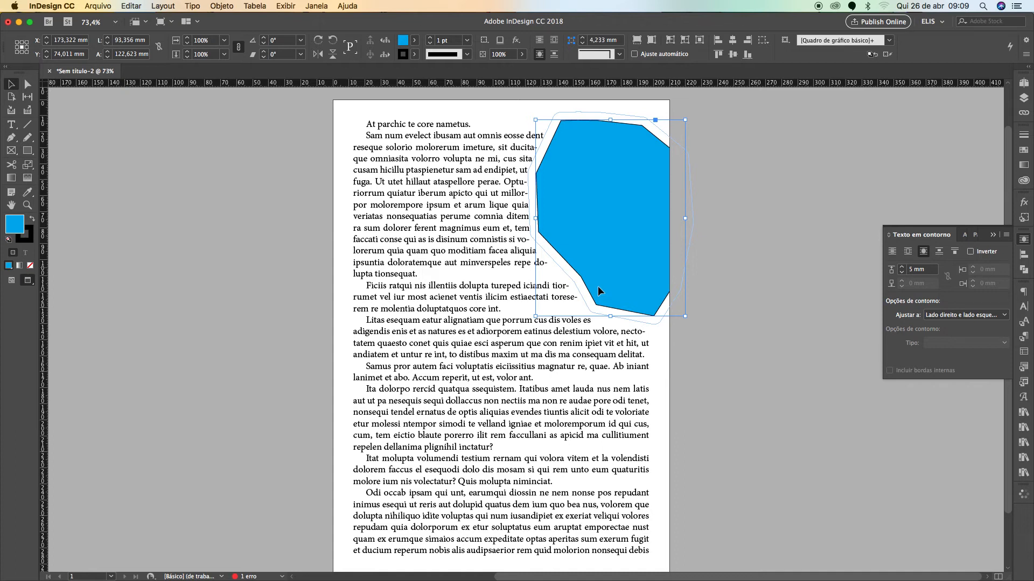
{"action": "left_click", "coordinate": [725, 280]}
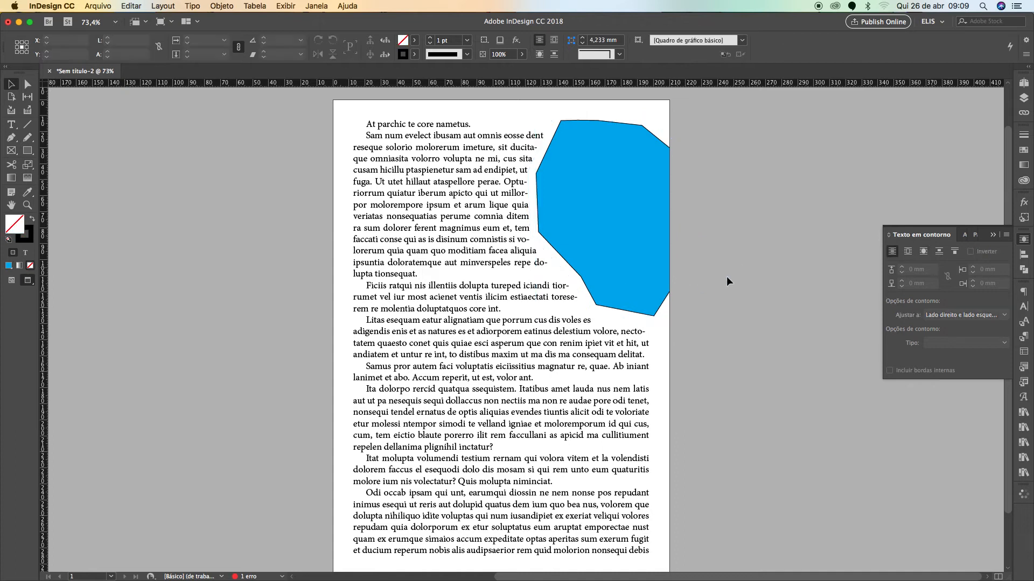
Delete the blue polygon from the page.
{"action": "left_click", "coordinate": [675, 272]}
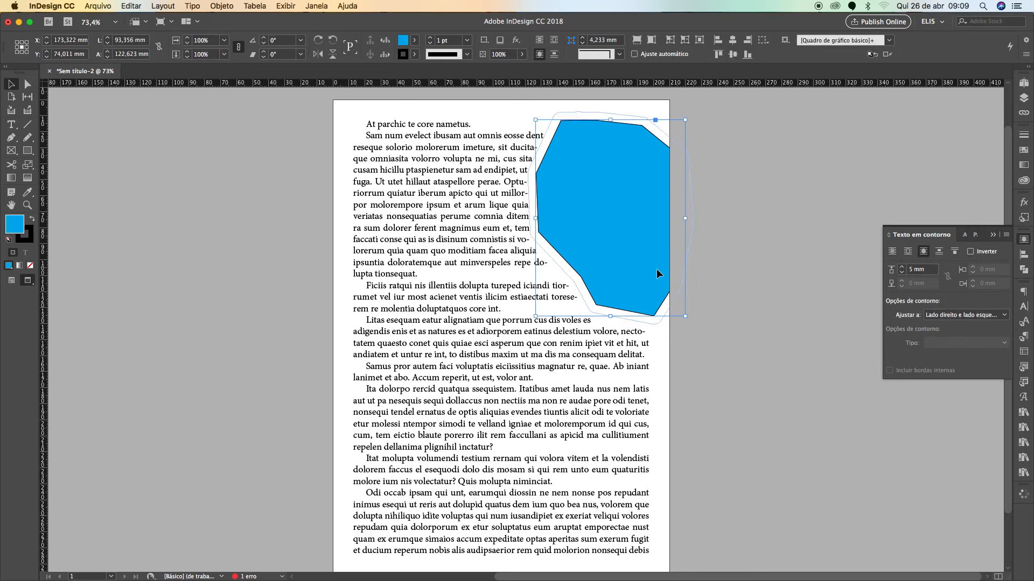
{"action": "key", "text": "BackSpace"}
{"action": "left_click", "coordinate": [690, 265]}
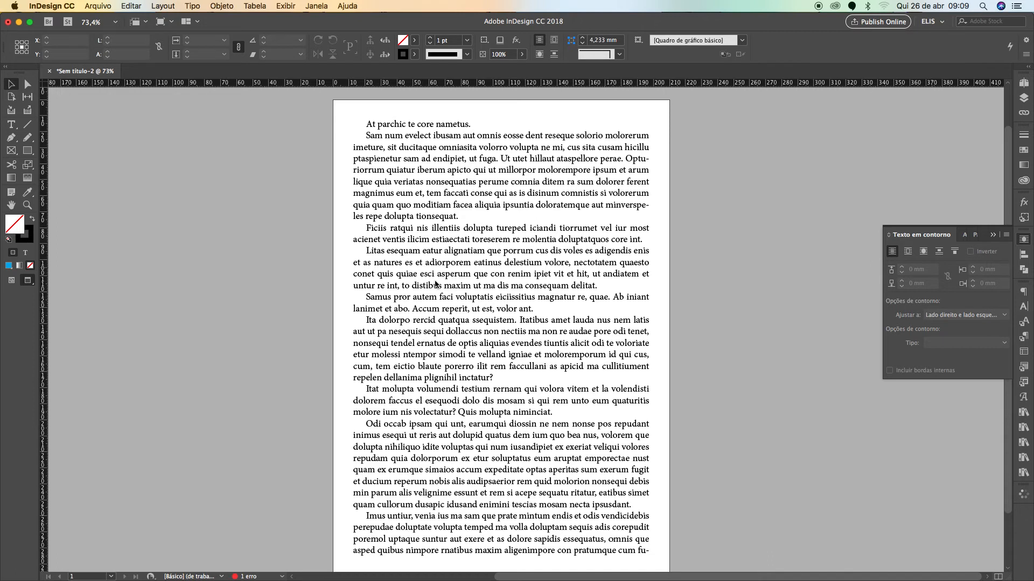
Place the image PUCCA.png from the Mesa folder on the pasteboard beside the page.
{"action": "key", "text": "super+d"}
{"action": "left_click", "coordinate": [96, 130]}
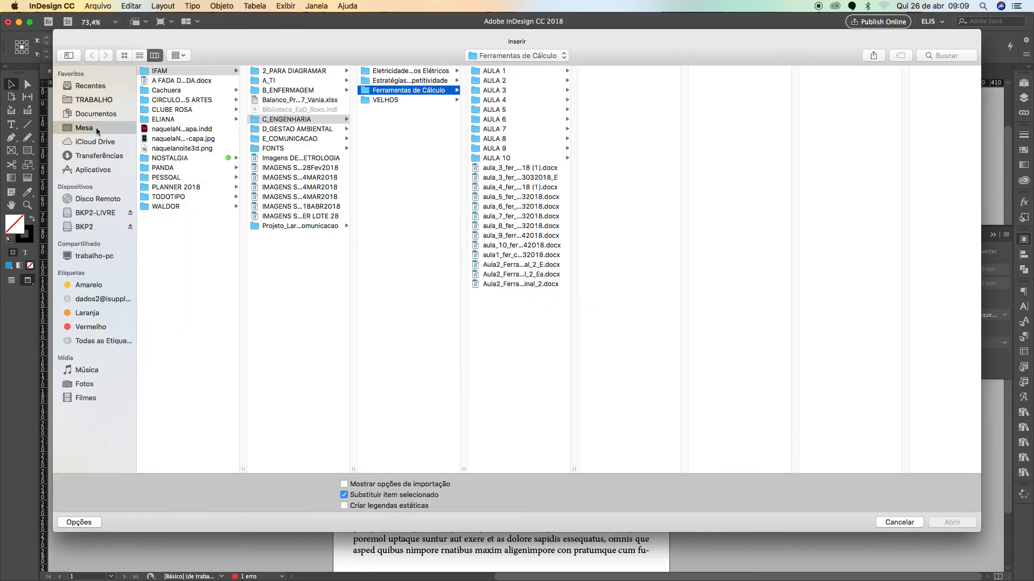
{"action": "left_click", "coordinate": [195, 91]}
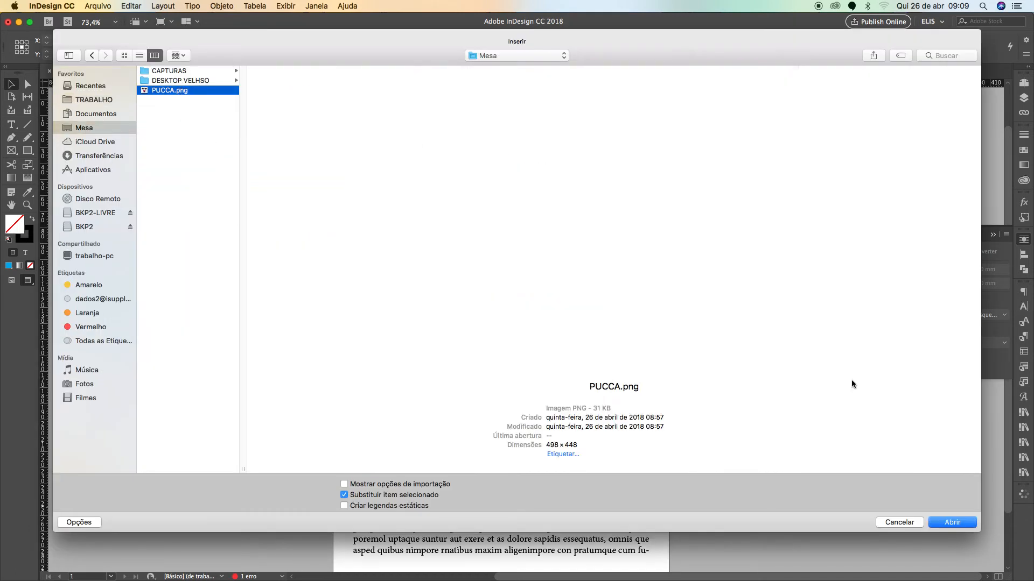
{"action": "left_click", "coordinate": [951, 524]}
{"action": "left_click", "coordinate": [711, 184]}
Move the Pucca image over the upper text, flush with the text frame's right edge, at about X 131.4 mm, Y 80.7 mm.
{"action": "left_click_drag", "start_coordinate": [750, 202], "coordinate": [521, 200]}
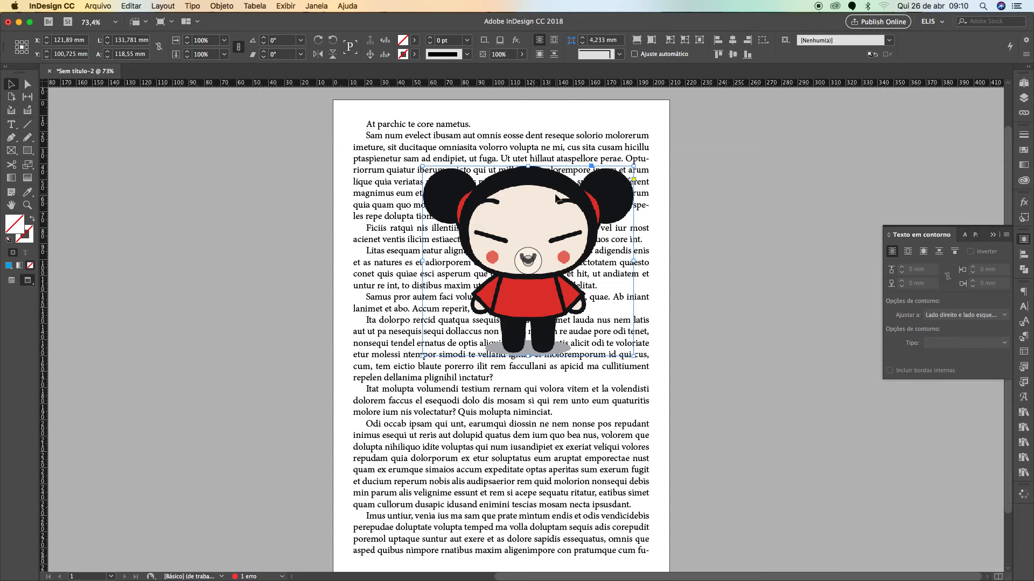
{"action": "left_click_drag", "start_coordinate": [556, 230], "coordinate": [619, 201]}
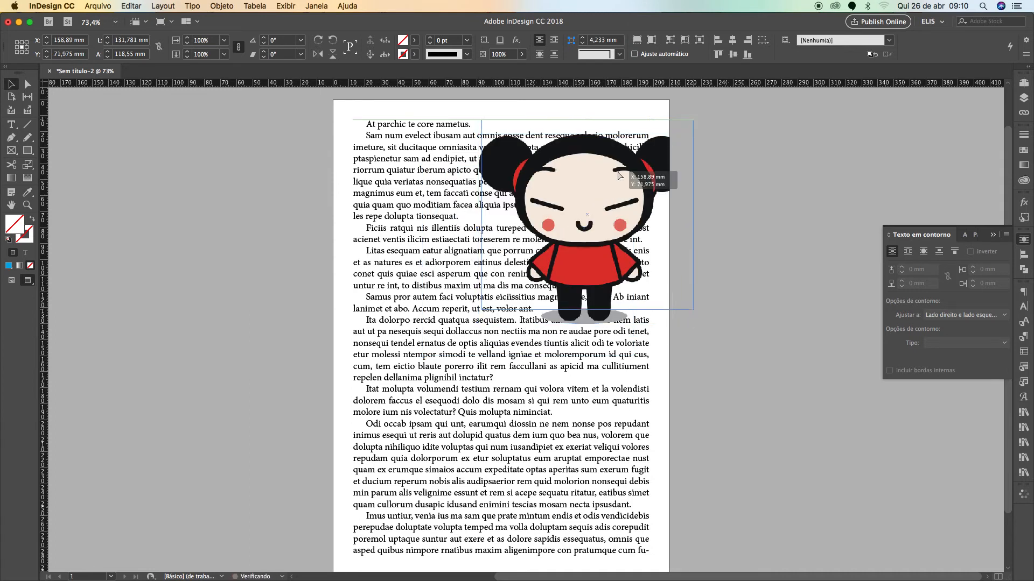
{"action": "left_click_drag", "start_coordinate": [613, 188], "coordinate": [603, 210]}
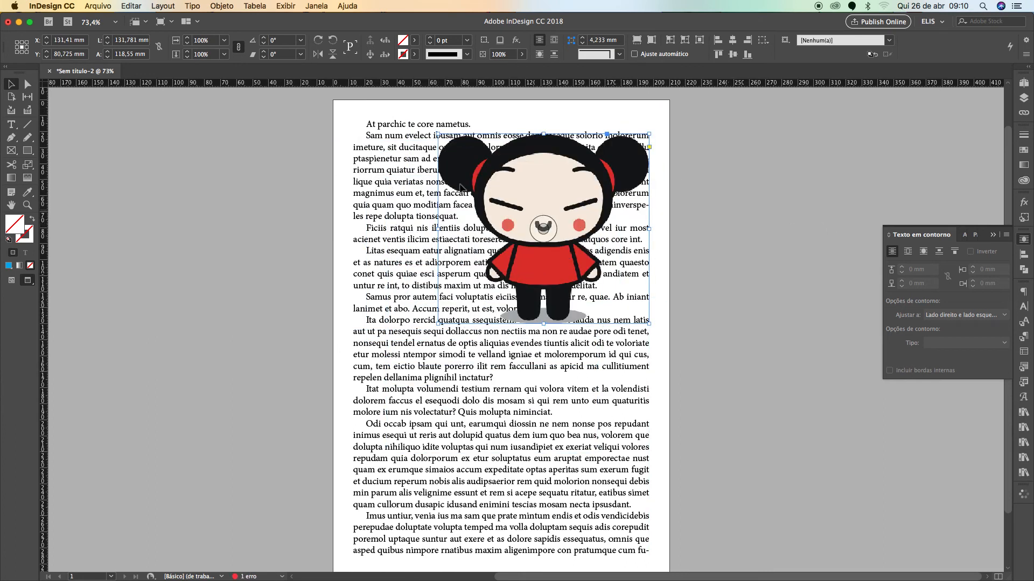
{"action": "mouse_move", "coordinate": [649, 324]}
{"action": "left_mouse_down"}
{"action": "mouse_move", "coordinate": [640, 310]}
{"action": "mouse_move", "coordinate": [649, 323]}
{"action": "left_mouse_up"}
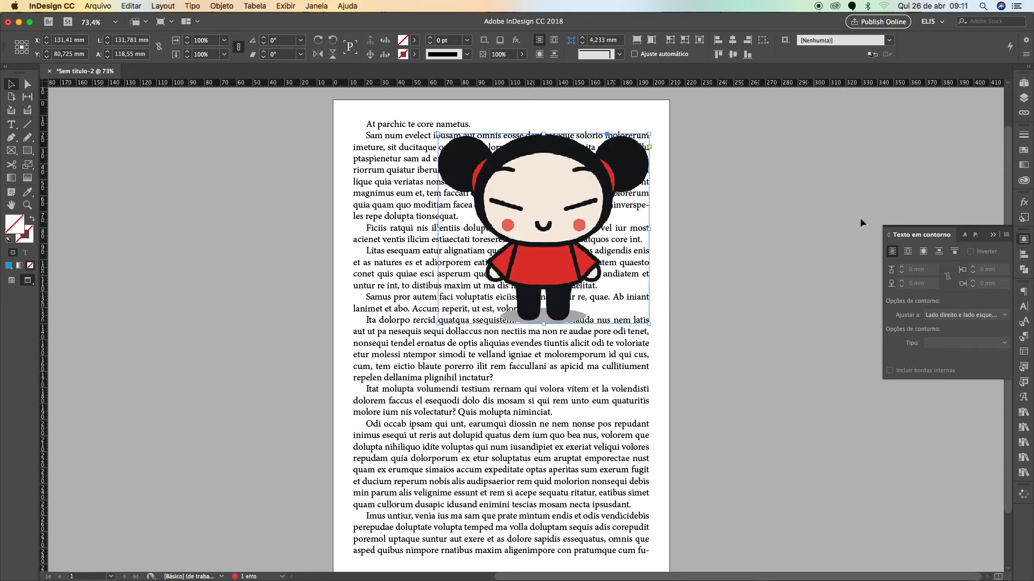
Wrap the text around the Pucca image's bounding box, and switch the wrap to follow the object's shape.
{"action": "left_click", "coordinate": [909, 252]}
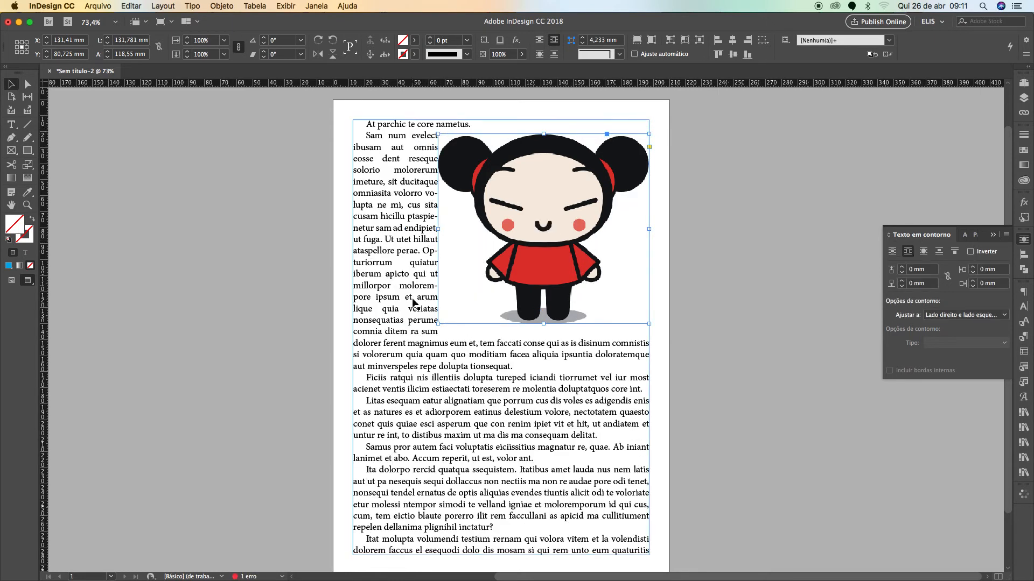
{"action": "left_click", "coordinate": [924, 252]}
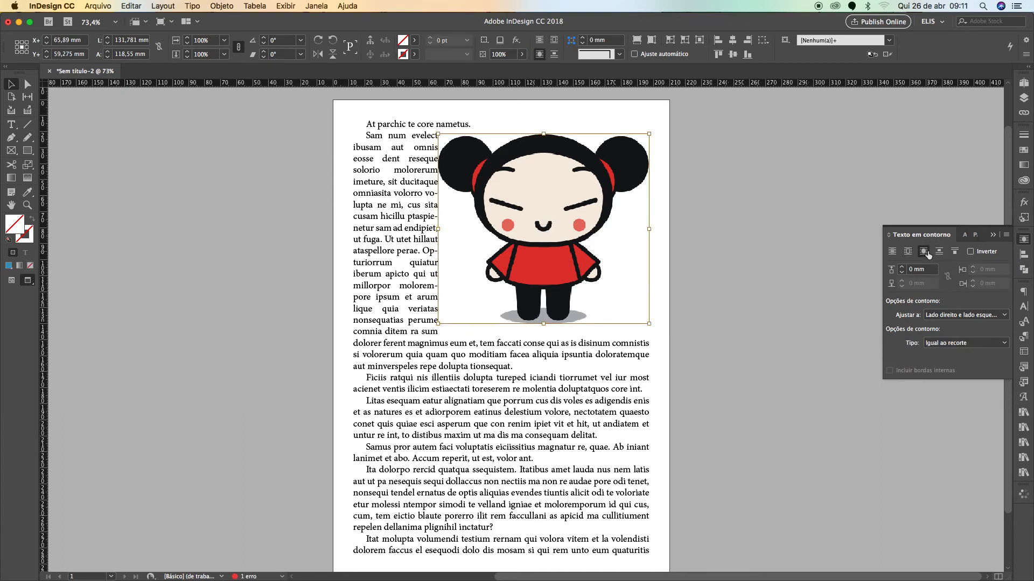
{"action": "left_click", "coordinate": [617, 258]}
Review which sides the text may wrap on for the Pucca image, keeping Lado direito e lado esquerdo.
{"action": "left_click", "coordinate": [943, 315]}
{"action": "left_click", "coordinate": [945, 314]}
{"action": "left_click", "coordinate": [945, 315]}
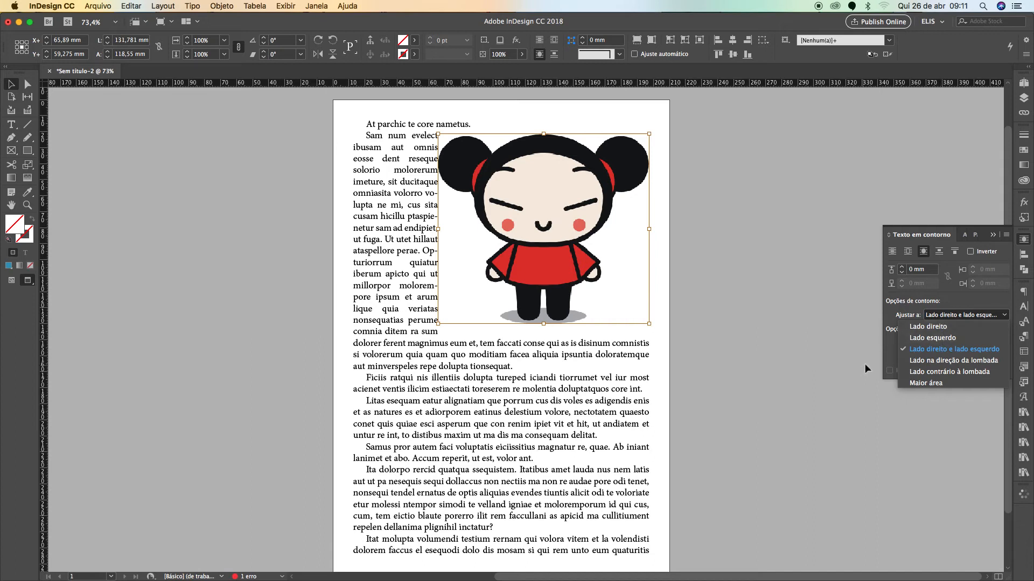
{"action": "left_click", "coordinate": [937, 349]}
Try the Caixa delimitadora contour type on the Pucca image, and set the type to Detectar bordas.
{"action": "left_click", "coordinate": [937, 343]}
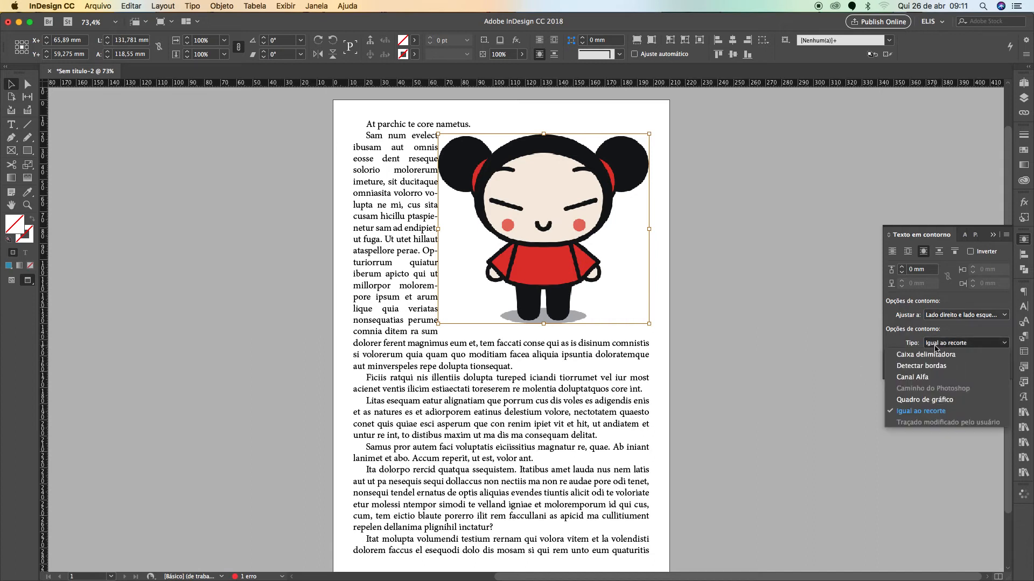
{"action": "left_click", "coordinate": [937, 354]}
{"action": "left_click", "coordinate": [946, 346]}
{"action": "left_click", "coordinate": [946, 371]}
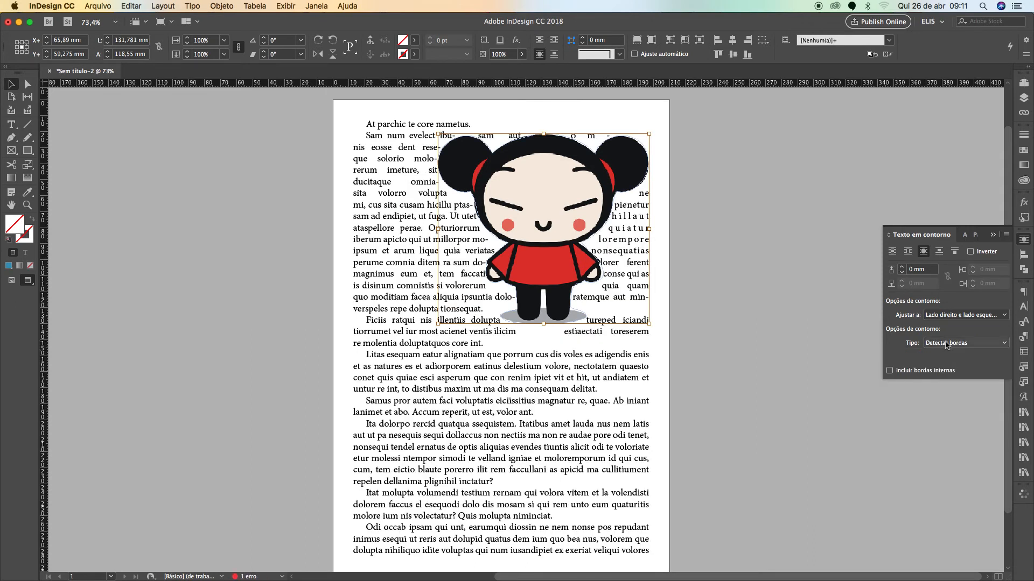
{"action": "left_click", "coordinate": [947, 349]}
{"action": "left_click", "coordinate": [946, 317]}
{"action": "left_click", "coordinate": [945, 316]}
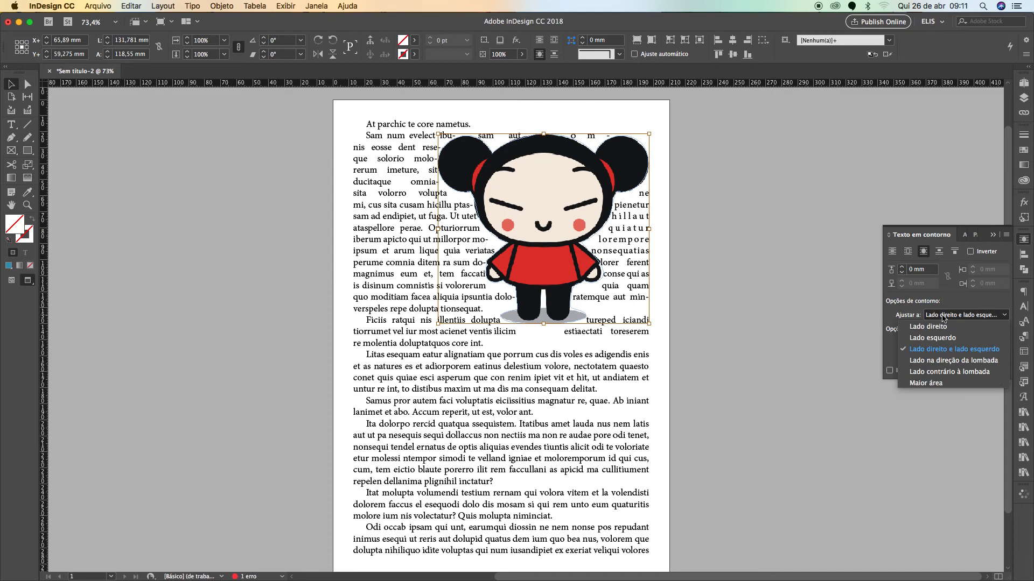
{"action": "left_click", "coordinate": [909, 315]}
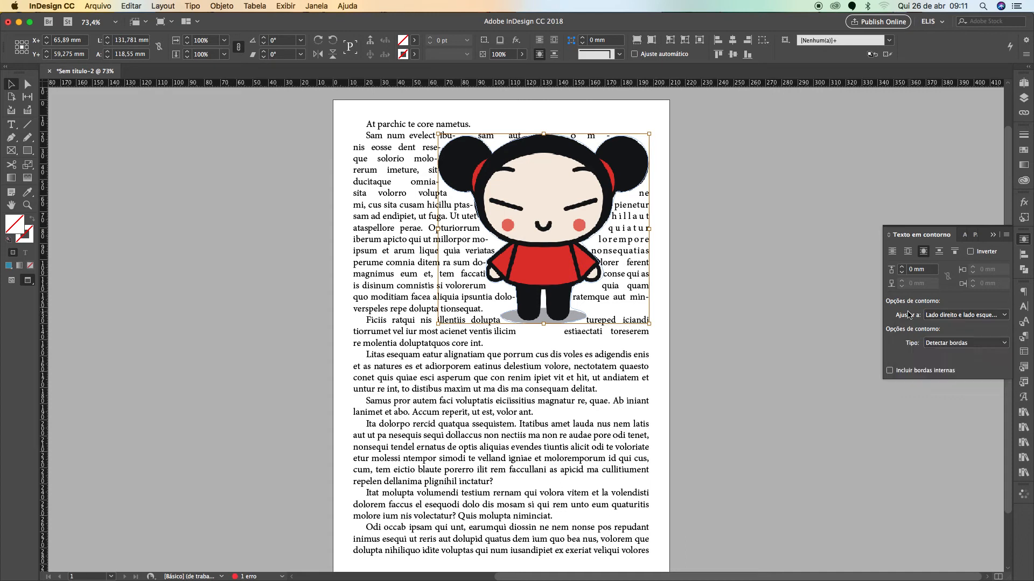
Hide the additional text wrap options and show them again.
{"action": "left_click", "coordinate": [1006, 235]}
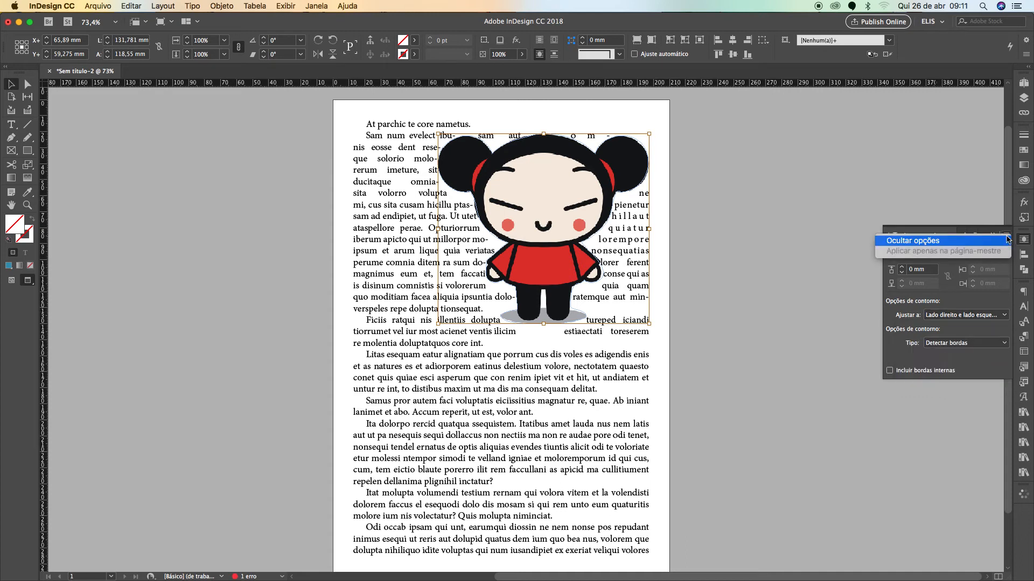
{"action": "left_click", "coordinate": [1004, 241]}
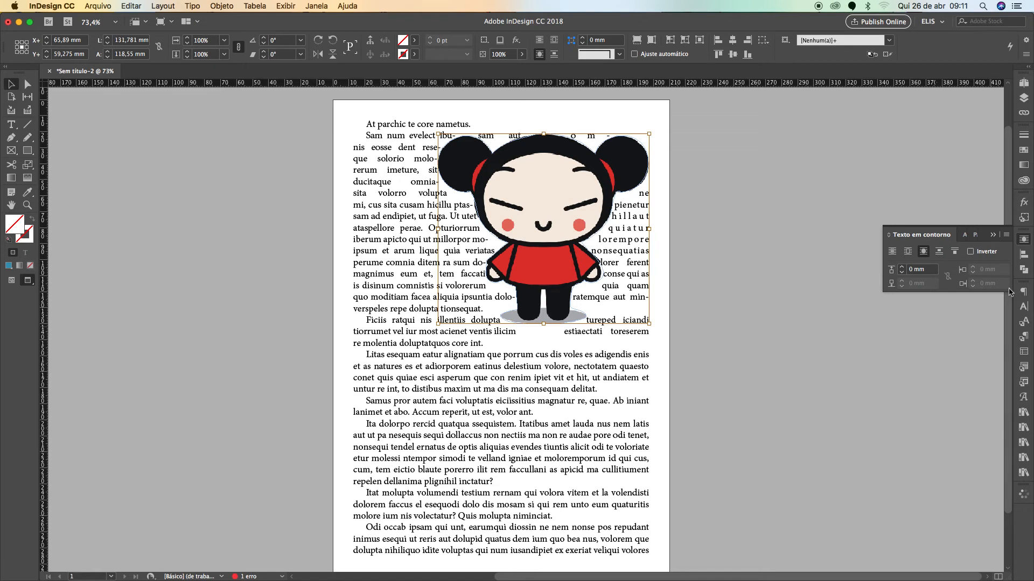
{"action": "left_click", "coordinate": [1006, 238]}
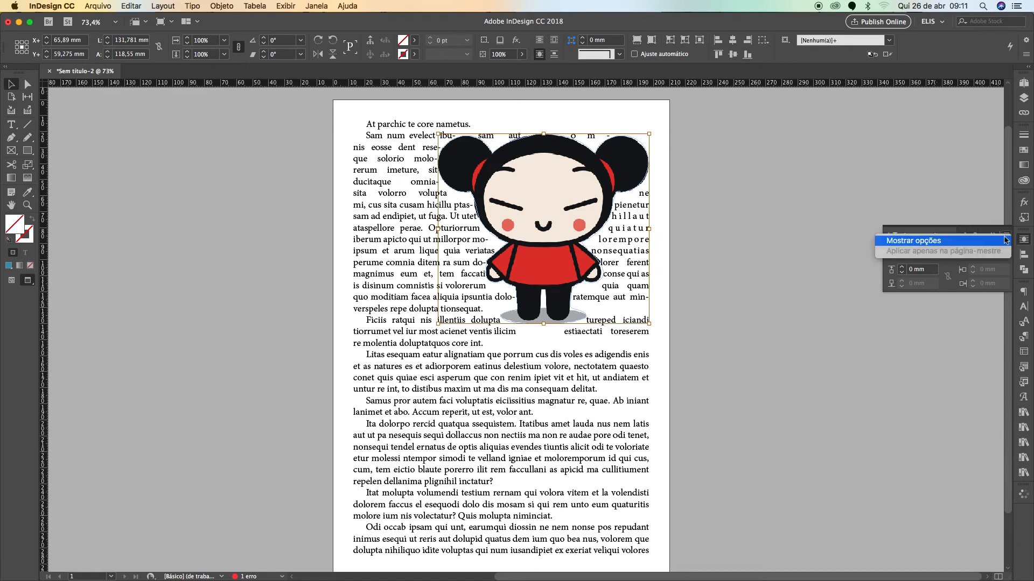
{"action": "left_click", "coordinate": [992, 239]}
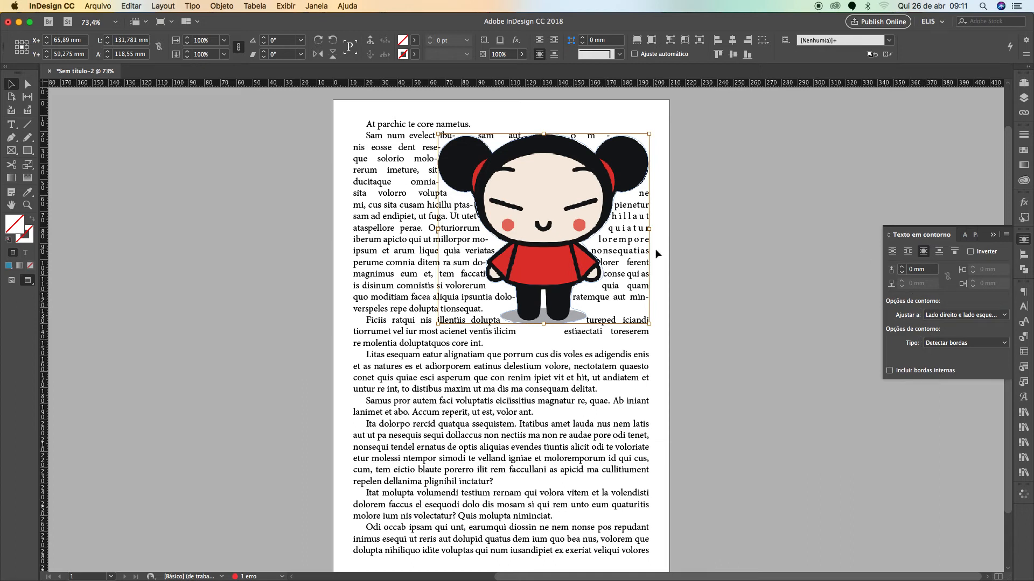
Switch the Pucca image's contour type to Caixa delimitadora, and set it back to Detectar bordas.
{"action": "left_click", "coordinate": [1004, 343]}
{"action": "left_click", "coordinate": [982, 344]}
{"action": "left_click", "coordinate": [981, 344]}
{"action": "left_click", "coordinate": [972, 356]}
{"action": "left_click", "coordinate": [648, 253]}
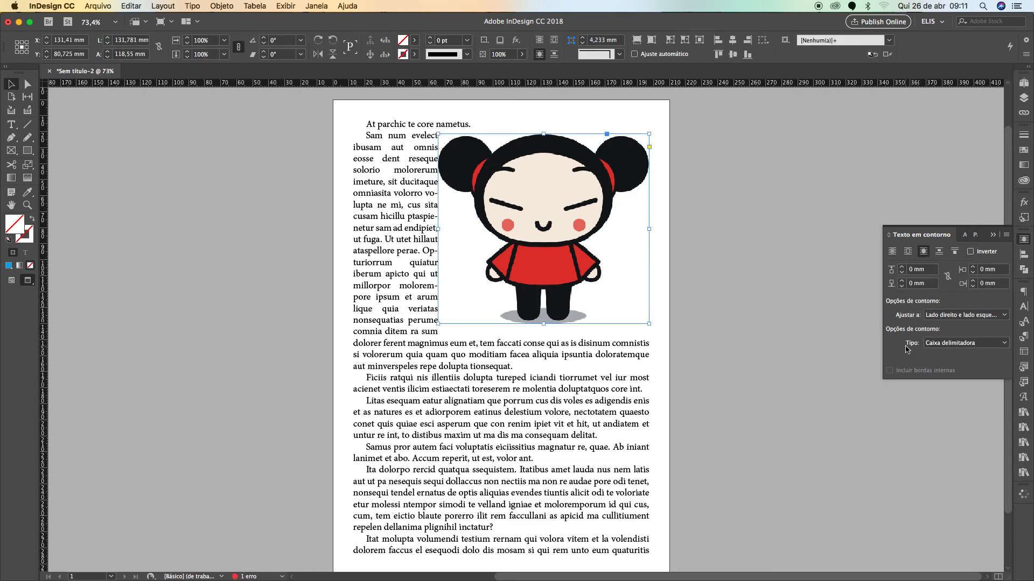
{"action": "left_click", "coordinate": [962, 348]}
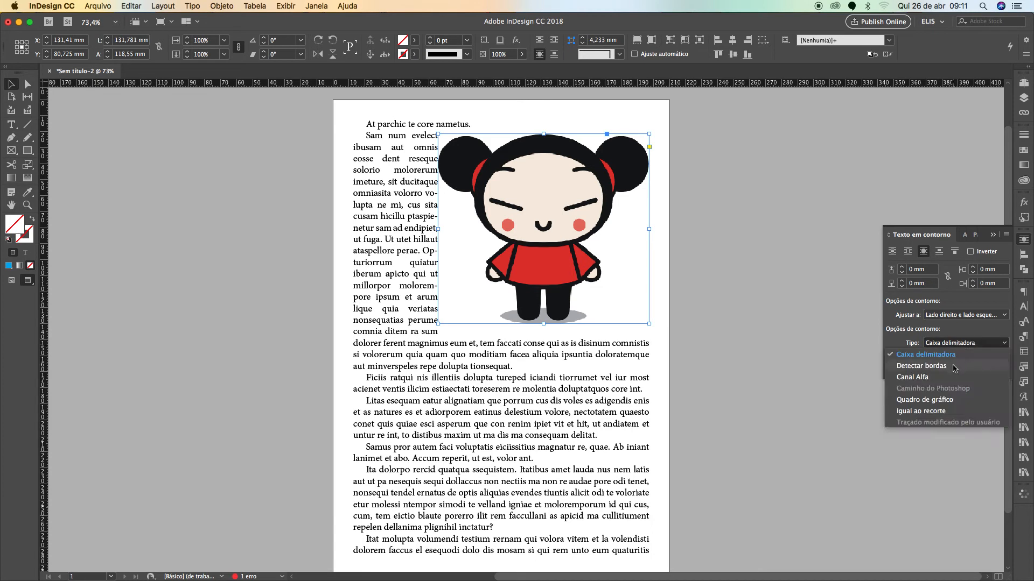
{"action": "left_click", "coordinate": [953, 366]}
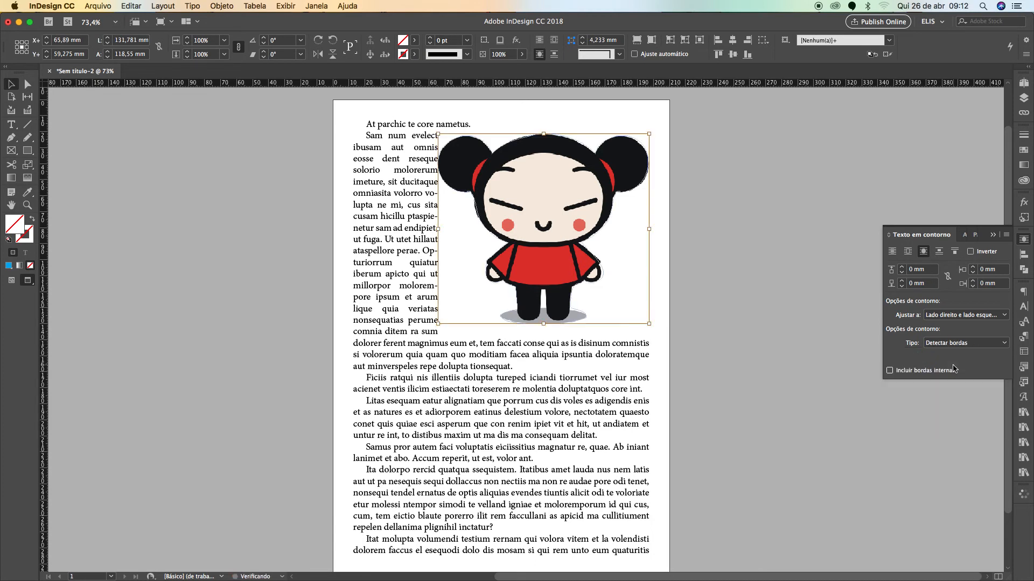
{"action": "left_click", "coordinate": [655, 135]}
{"action": "left_click", "coordinate": [618, 151]}
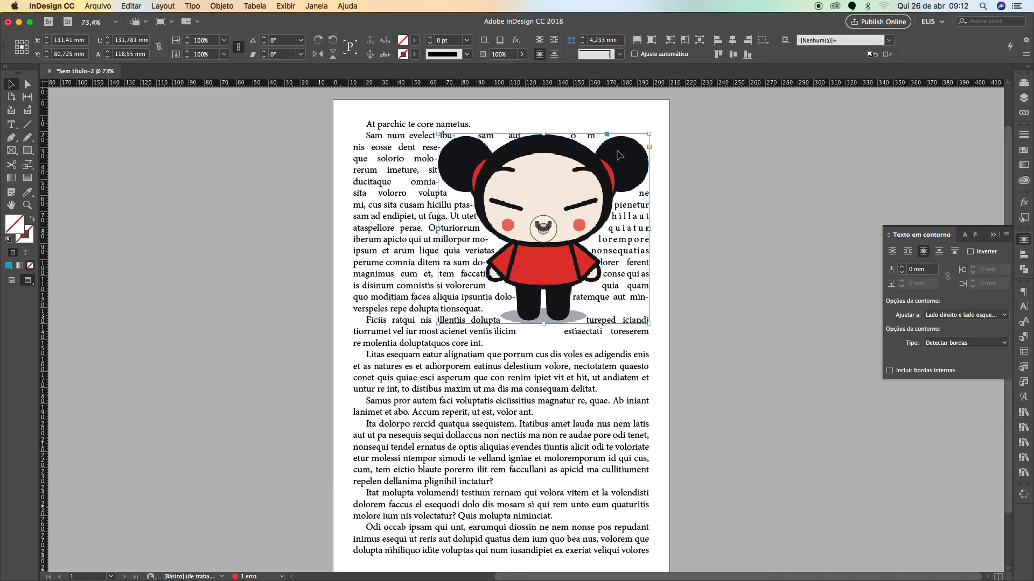
Move the Pucca image slightly down, and set its text wrap offset to 9 mm.
{"action": "mouse_move", "coordinate": [618, 153]}
{"action": "left_mouse_down"}
{"action": "mouse_move", "coordinate": [651, 154]}
{"action": "mouse_move", "coordinate": [644, 195]}
{"action": "mouse_move", "coordinate": [619, 170]}
{"action": "left_mouse_up"}
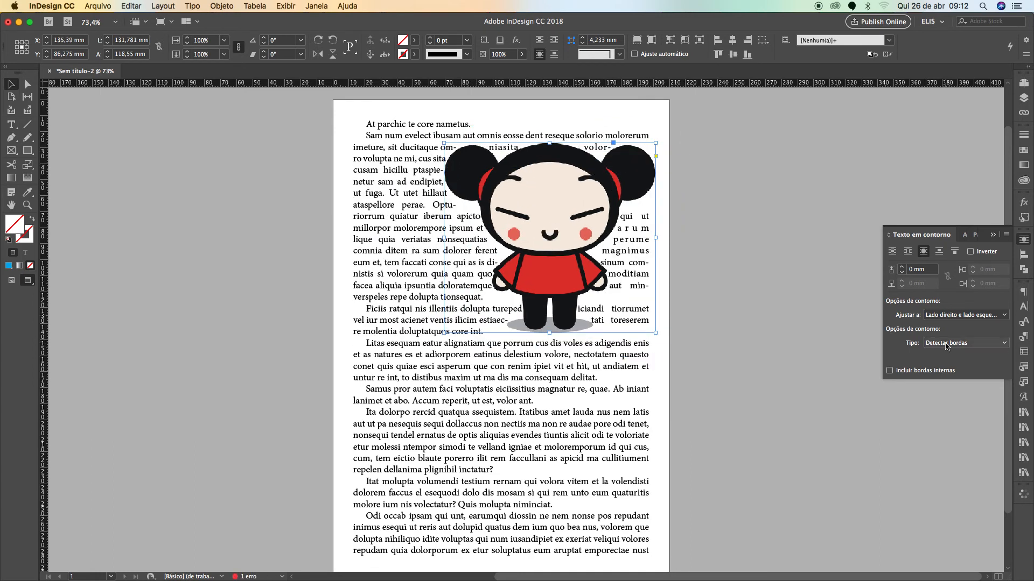
{"action": "left_click", "coordinate": [903, 267]}
{"action": "left_click", "coordinate": [903, 268]}
{"action": "left_click", "coordinate": [903, 267]}
{"action": "left_click", "coordinate": [904, 267]}
{"action": "left_click", "coordinate": [903, 268]}
{"action": "left_click", "coordinate": [903, 268]}
{"action": "left_click", "coordinate": [903, 268]}
{"action": "left_click", "coordinate": [903, 268]}
{"action": "left_click", "coordinate": [903, 267]}
{"action": "left_click", "coordinate": [903, 268]}
Move the Pucca image past the page's right edge, and reposition it amid the text at X 120,89 mm, Y 109,275 mm.
{"action": "left_click", "coordinate": [857, 233]}
{"action": "left_click", "coordinate": [642, 177]}
{"action": "left_click_drag", "start_coordinate": [642, 177], "coordinate": [658, 184]}
{"action": "left_click_drag", "start_coordinate": [658, 186], "coordinate": [653, 171]}
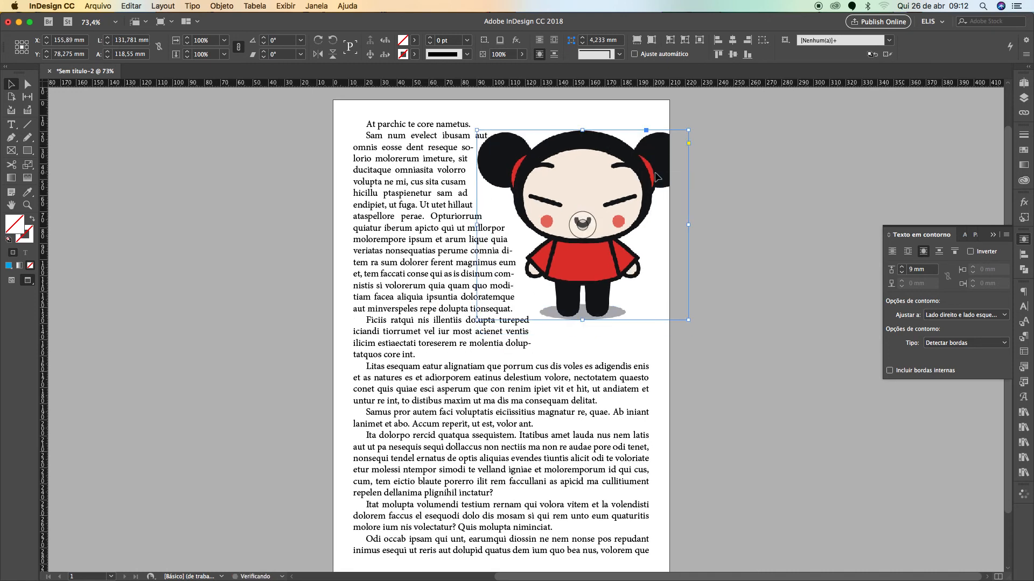
{"action": "left_click", "coordinate": [931, 313]}
{"action": "left_click", "coordinate": [581, 219]}
{"action": "left_click", "coordinate": [637, 278]}
{"action": "left_click_drag", "start_coordinate": [638, 281], "coordinate": [582, 332]}
Wrap the text only on the Pucca image's Lado direito, and switch the wrap to Lado esquerdo.
{"action": "left_click", "coordinate": [942, 319]}
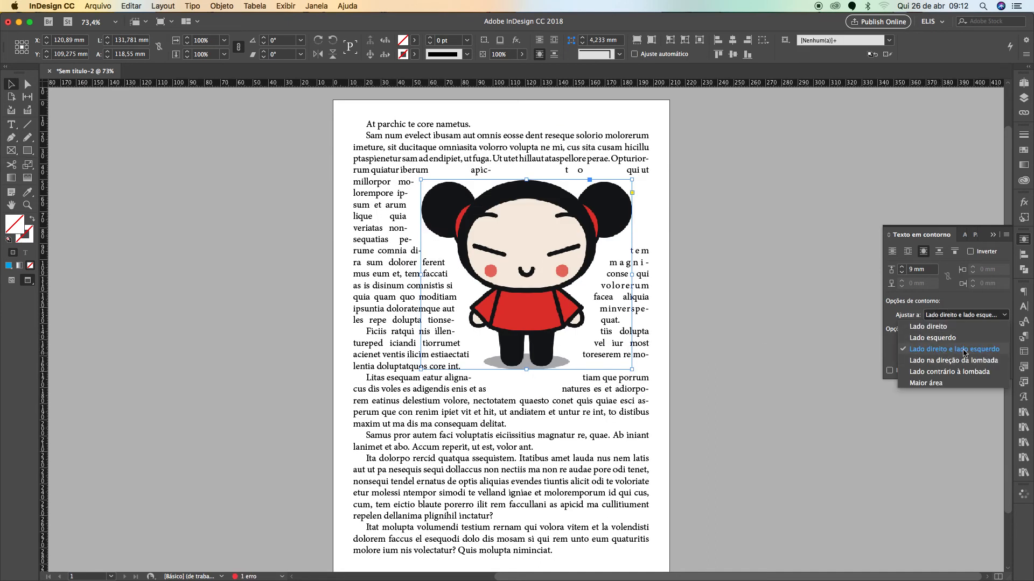
{"action": "left_click", "coordinate": [961, 326]}
{"action": "left_click", "coordinate": [958, 319]}
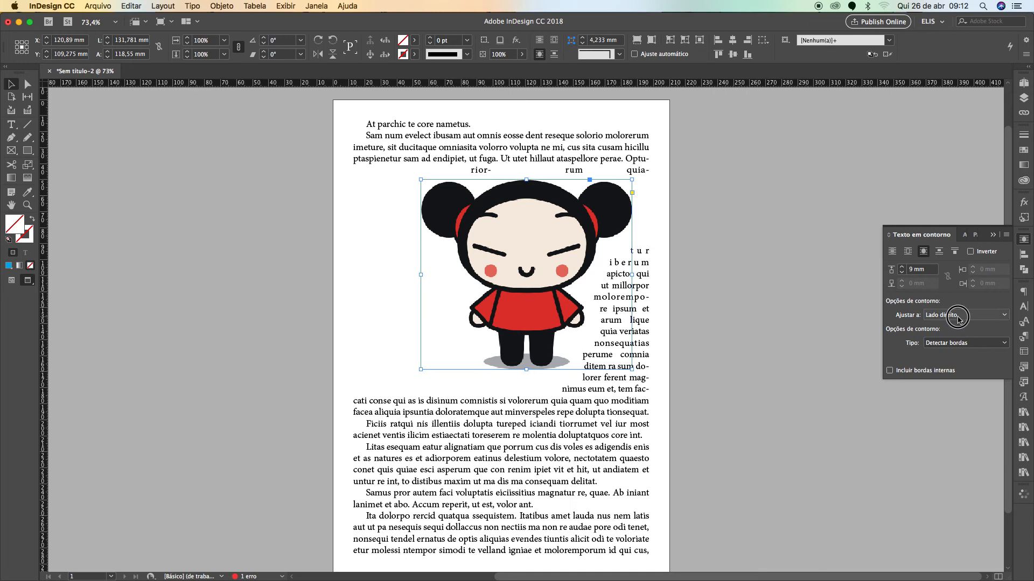
{"action": "left_click", "coordinate": [958, 327]}
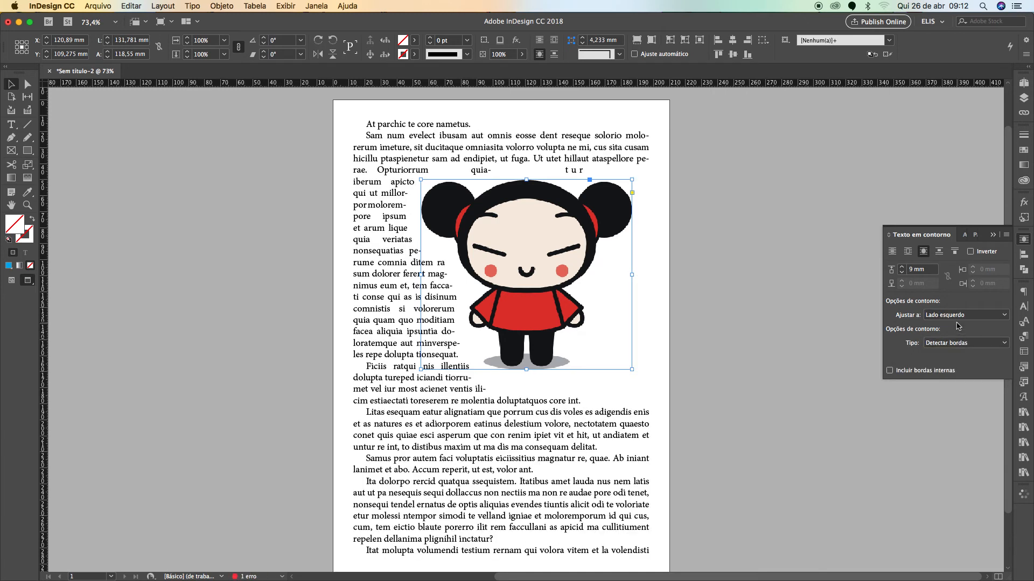
Move the Pucca image to the right edge of the text column at X 131,41 mm, Y 112,725 mm.
{"action": "left_click", "coordinate": [700, 331]}
{"action": "left_click_drag", "start_coordinate": [575, 333], "coordinate": [610, 344]}
{"action": "left_click", "coordinate": [723, 318]}
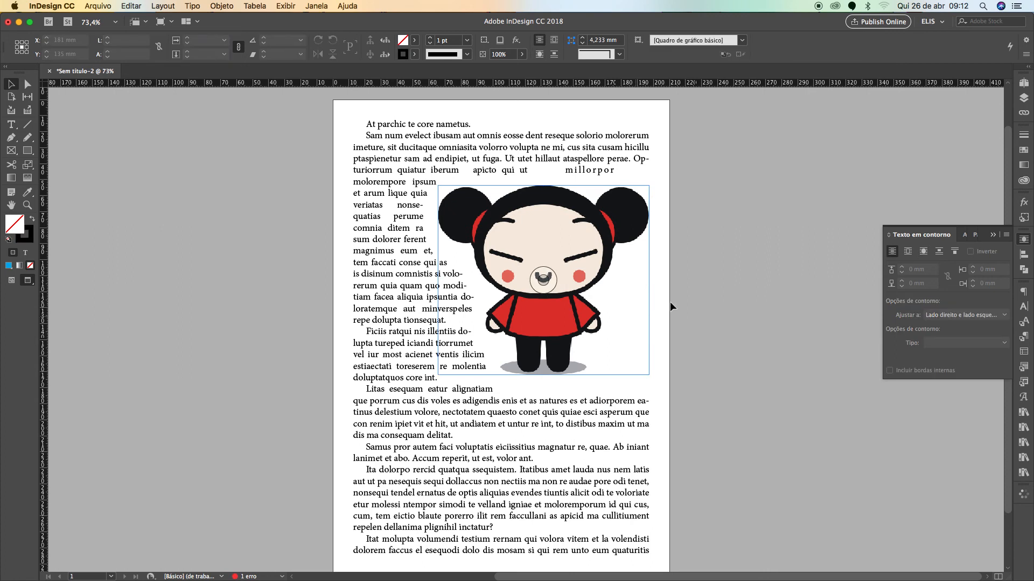
Try the wrap sides Lado na direção da lombada and Lado contrário à lombada on the Pucca image.
{"action": "left_click", "coordinate": [633, 288]}
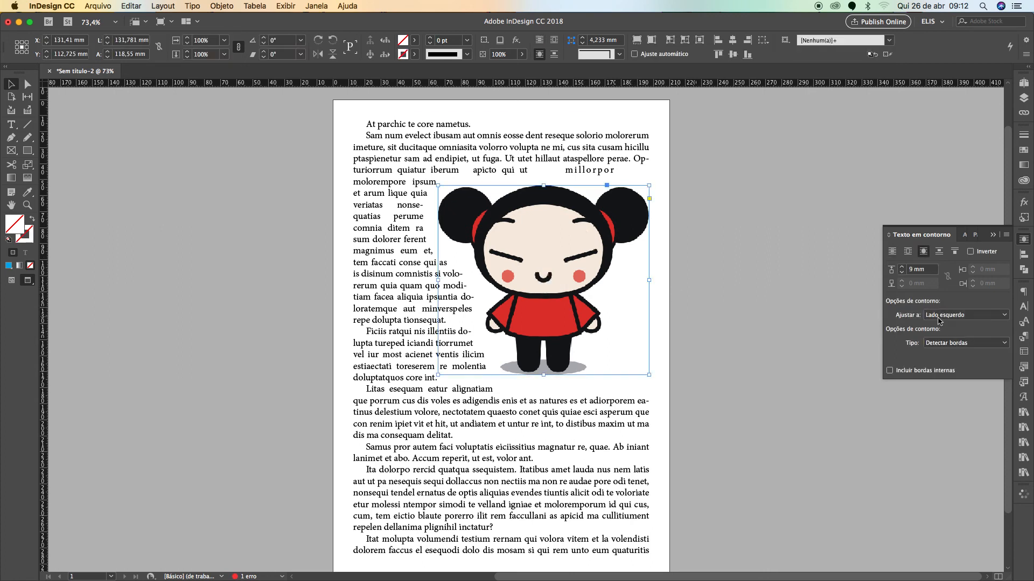
{"action": "left_click", "coordinate": [939, 316]}
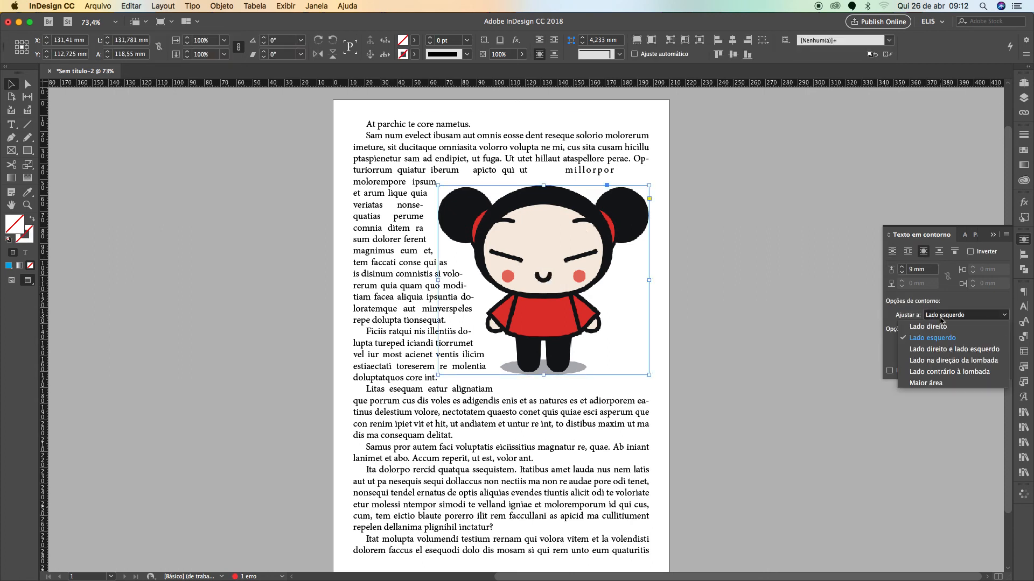
{"action": "left_click", "coordinate": [960, 362]}
{"action": "left_click", "coordinate": [961, 319]}
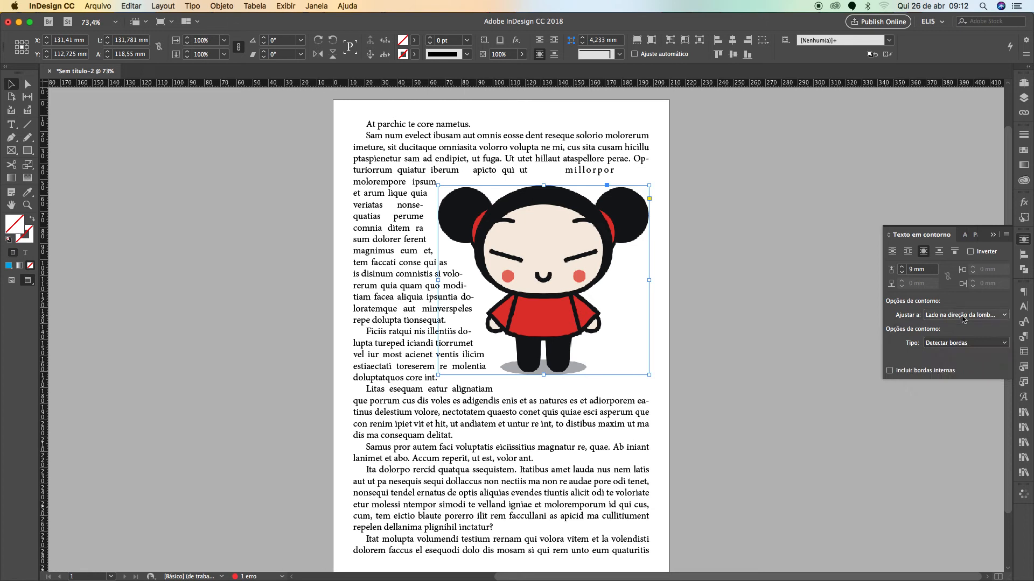
{"action": "left_click", "coordinate": [965, 373]}
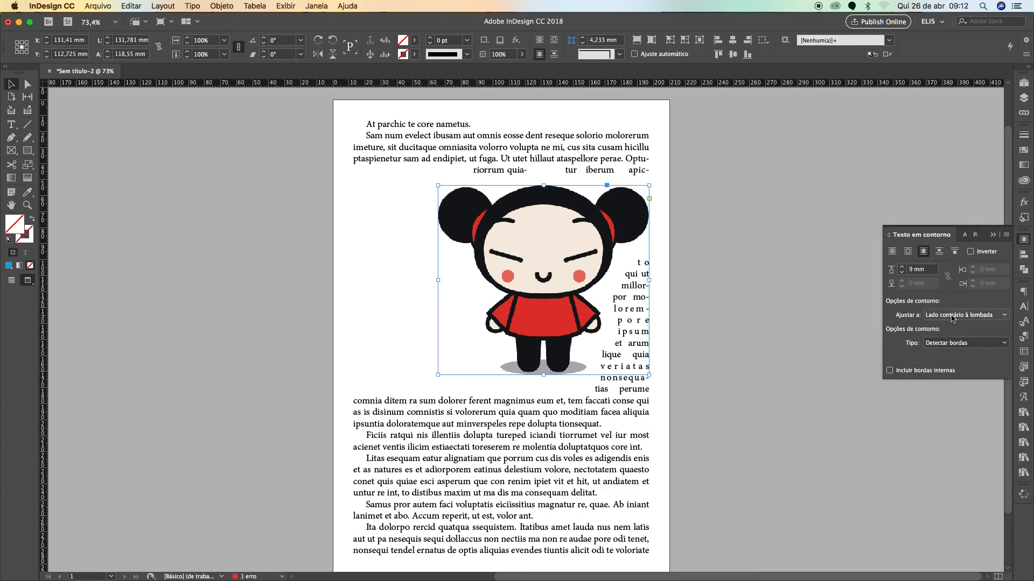
Set the Pucca image's wrap side to Maior área and deselect the image.
{"action": "left_click", "coordinate": [951, 318]}
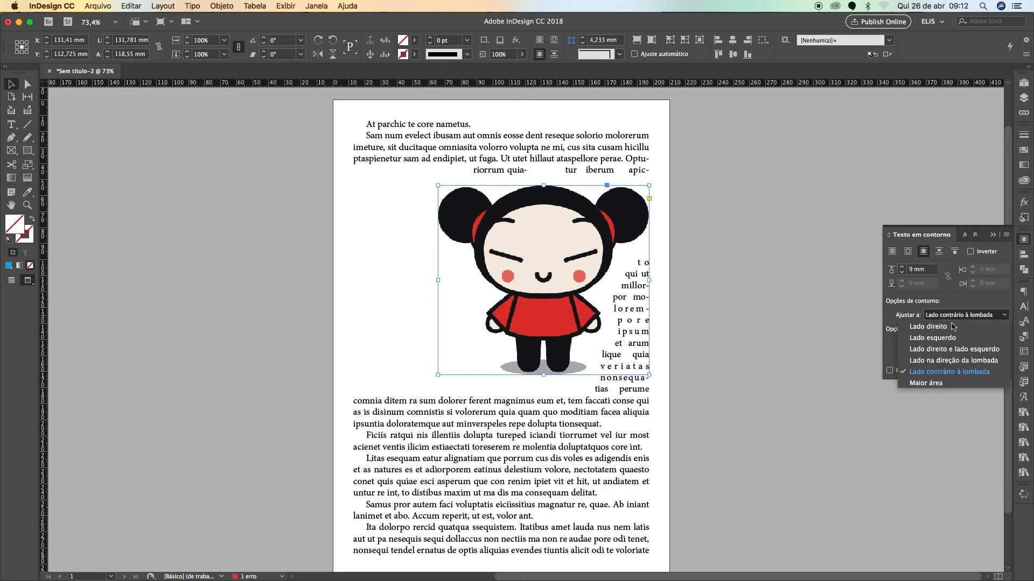
{"action": "left_click", "coordinate": [963, 386]}
{"action": "left_click", "coordinate": [754, 222]}
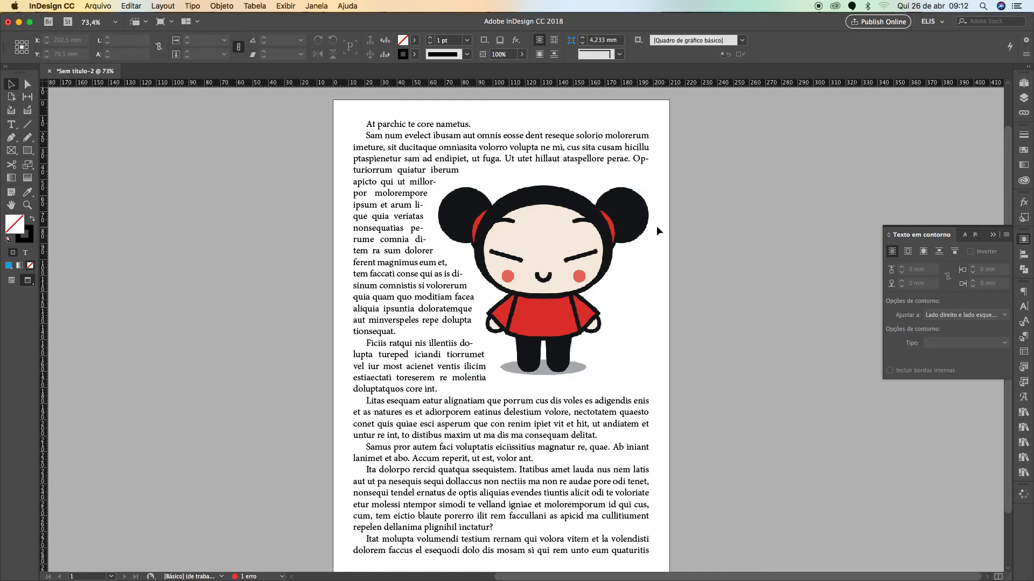
Move the Pucca image to the page's upper right, down to its lower right, and back up to X 138,39 mm, Y 76,275 mm.
{"action": "left_click_drag", "start_coordinate": [635, 230], "coordinate": [654, 158]}
{"action": "left_click", "coordinate": [744, 219]}
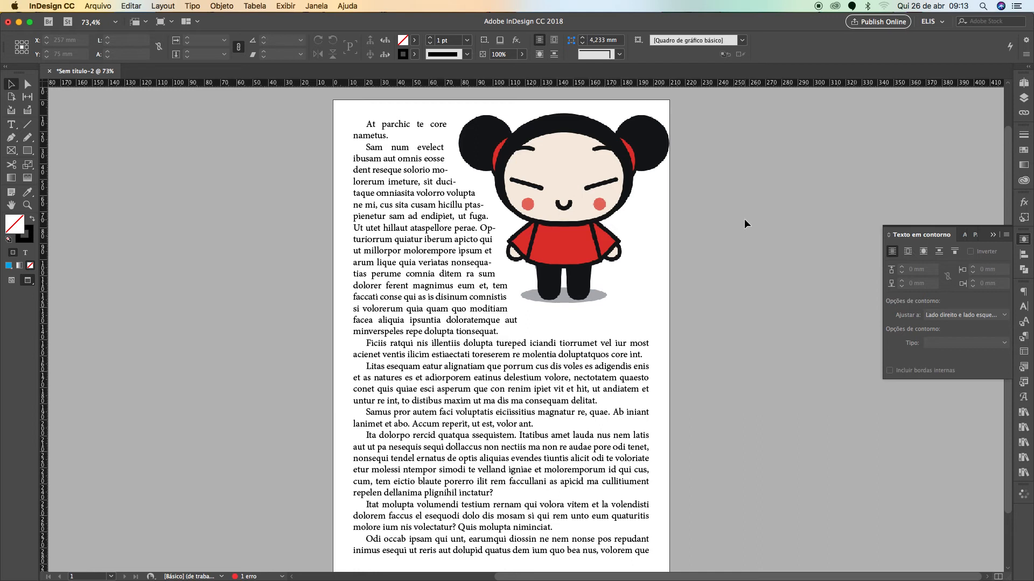
{"action": "left_click_drag", "start_coordinate": [656, 144], "coordinate": [651, 389]}
{"action": "left_click", "coordinate": [722, 359]}
{"action": "left_click", "coordinate": [633, 387]}
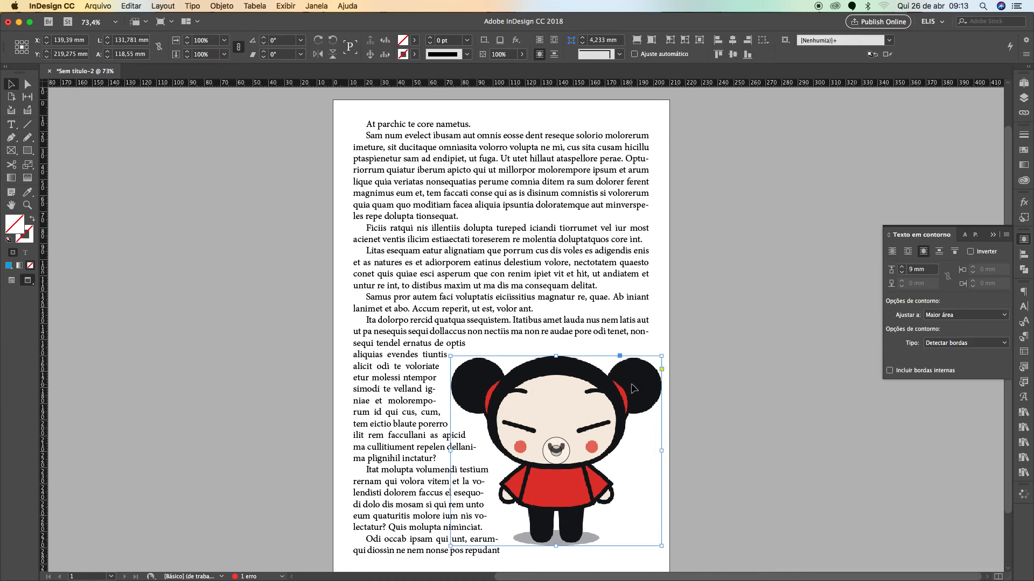
{"action": "left_click", "coordinate": [690, 360]}
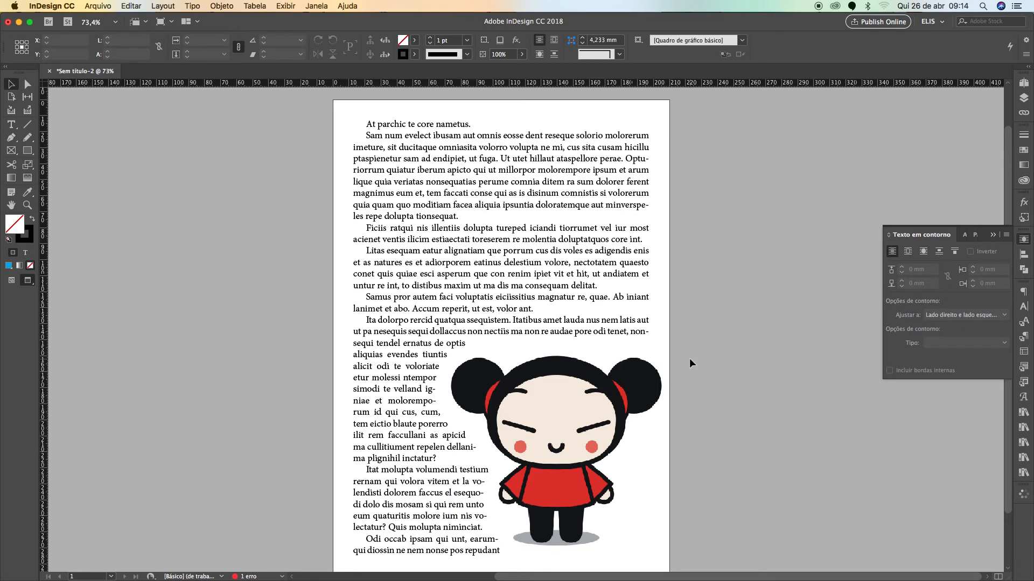
{"action": "left_click", "coordinate": [643, 372]}
{"action": "left_click_drag", "start_coordinate": [643, 372], "coordinate": [626, 168]}
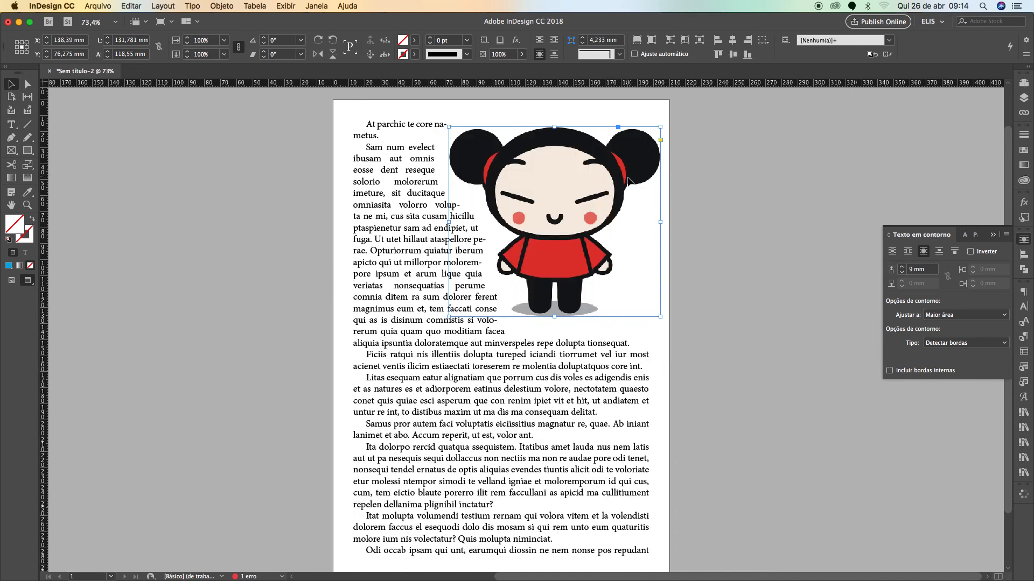
Colour the text from "quam eatur alignatiam" to the middle of "eiciissitius" with the swatch C=0 M=100 Y=0 K=0.
{"action": "double_click", "coordinate": [365, 200]}
{"action": "left_click_drag", "start_coordinate": [353, 194], "coordinate": [435, 198]}
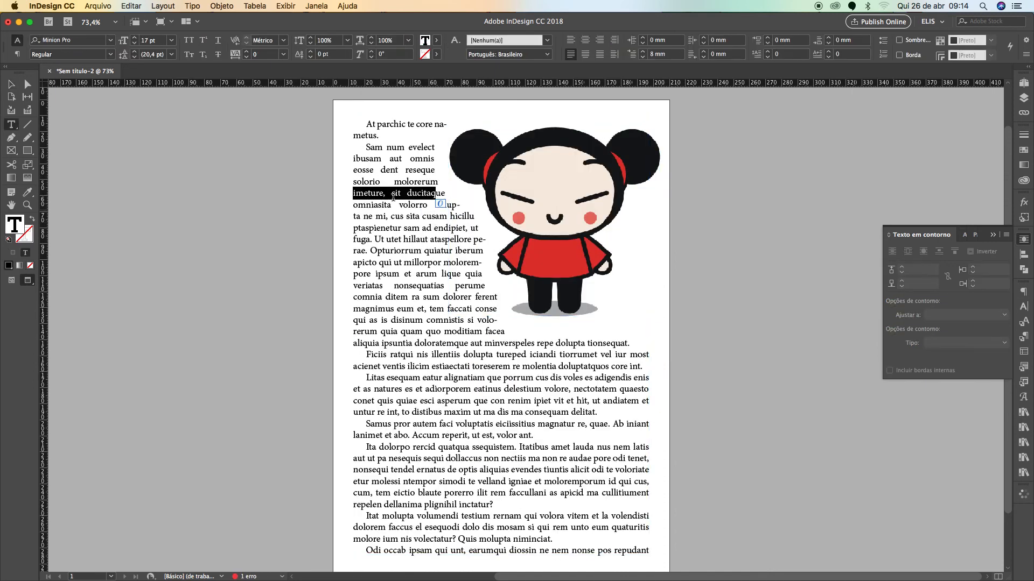
{"action": "left_click_drag", "start_coordinate": [396, 412], "coordinate": [508, 422]}
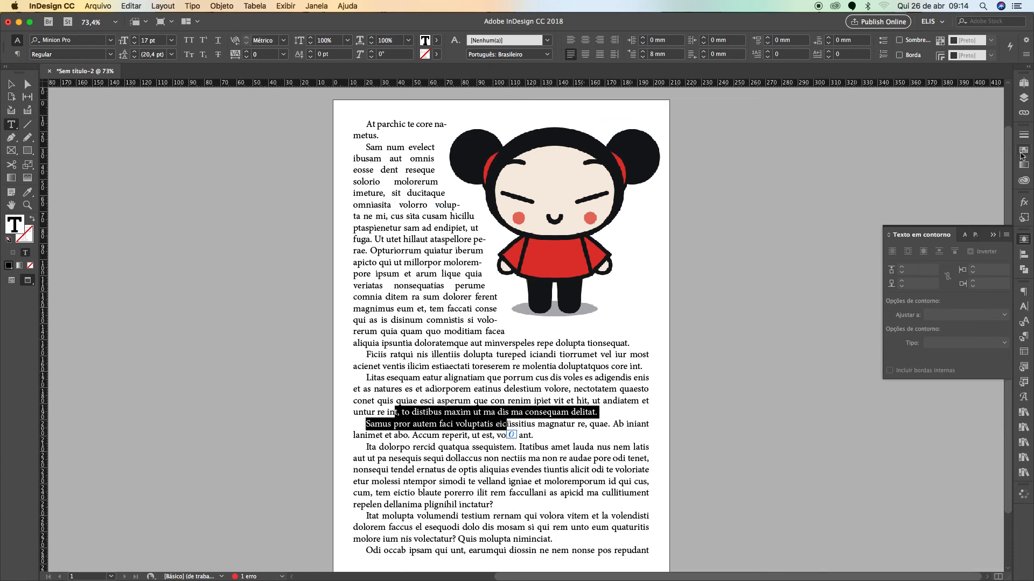
{"action": "left_click", "coordinate": [1022, 152]}
{"action": "left_click", "coordinate": [457, 392]}
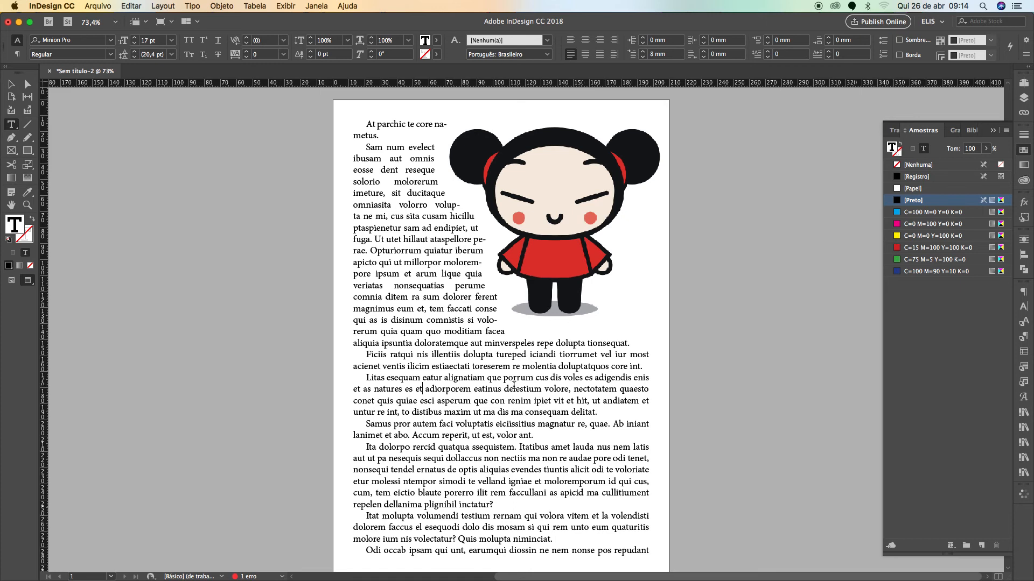
{"action": "left_click_drag", "start_coordinate": [398, 377], "coordinate": [518, 423]}
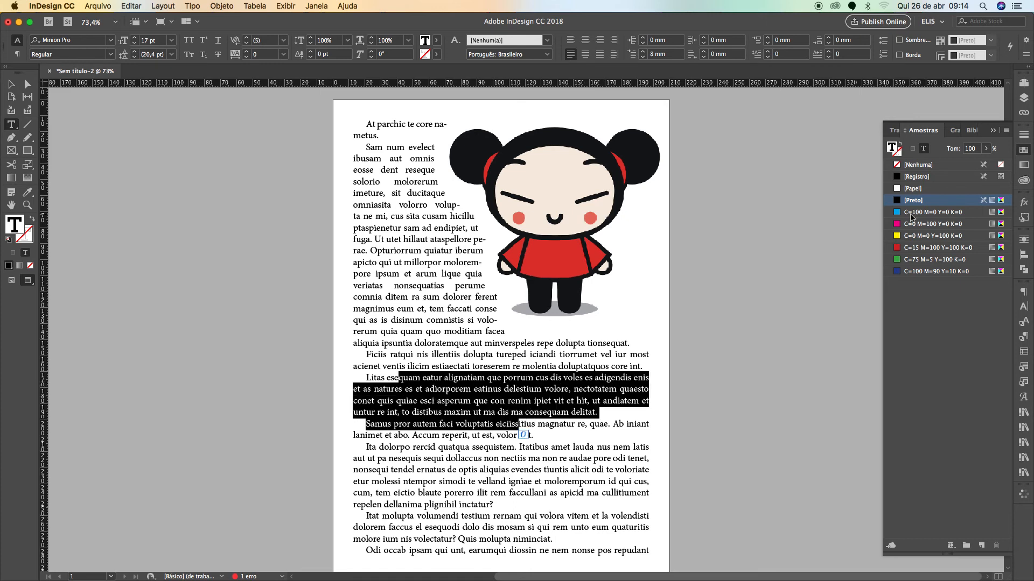
{"action": "left_click", "coordinate": [934, 224]}
{"action": "left_click", "coordinate": [399, 366]}
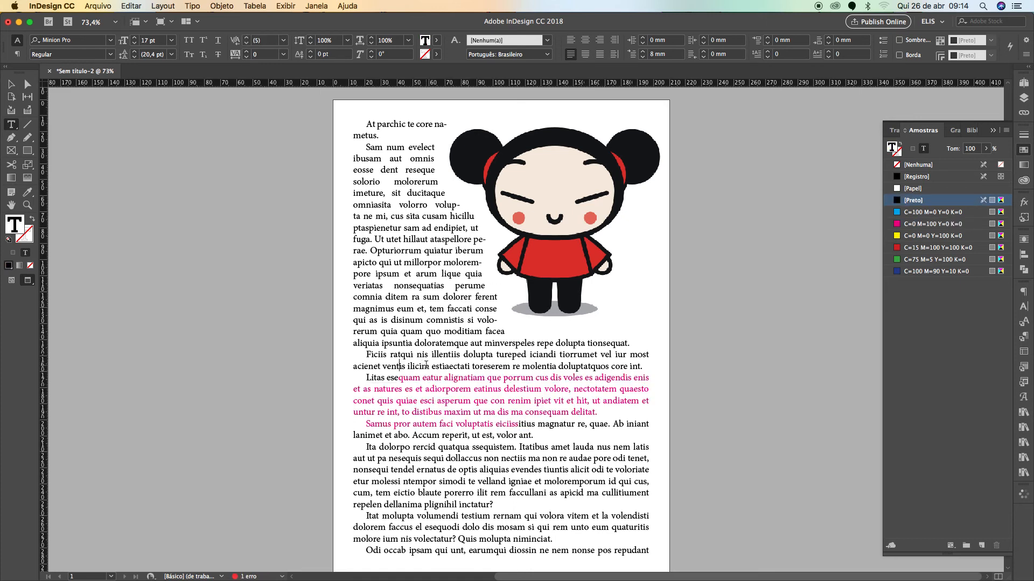
{"action": "key", "text": "Escape"}
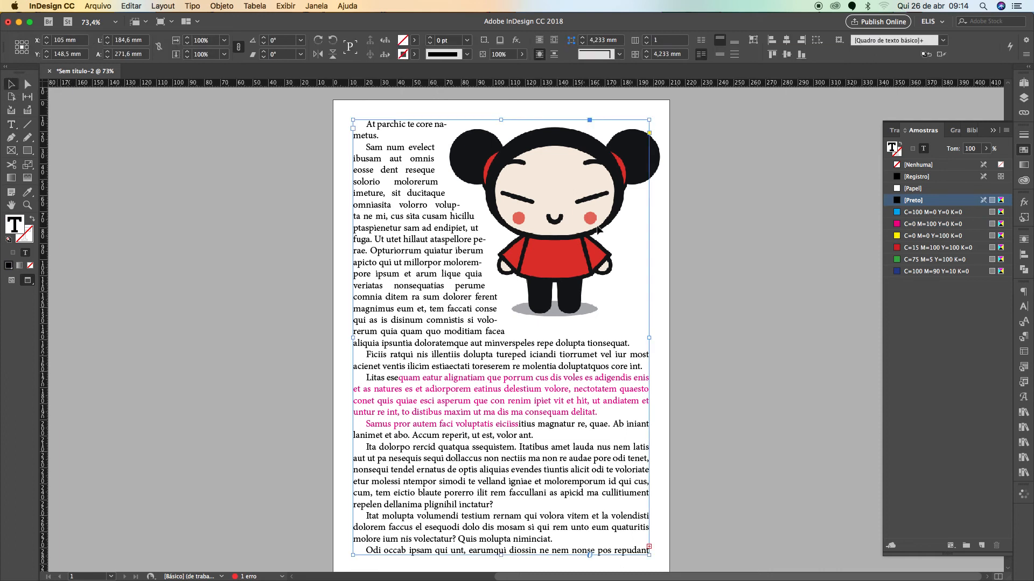
Move the Pucca image down beside the magenta passage, to X 143,39 mm, Y 145,725 mm.
{"action": "left_click_drag", "start_coordinate": [647, 168], "coordinate": [652, 271]}
{"action": "left_click", "coordinate": [724, 281]}
{"action": "left_click", "coordinate": [729, 272]}
Delete the text from "At parchic te core nametus" through "repe dolupta tionsequat", and undo the deletion.
{"action": "double_click", "coordinate": [423, 158]}
{"action": "left_click_drag", "start_coordinate": [362, 123], "coordinate": [462, 216]}
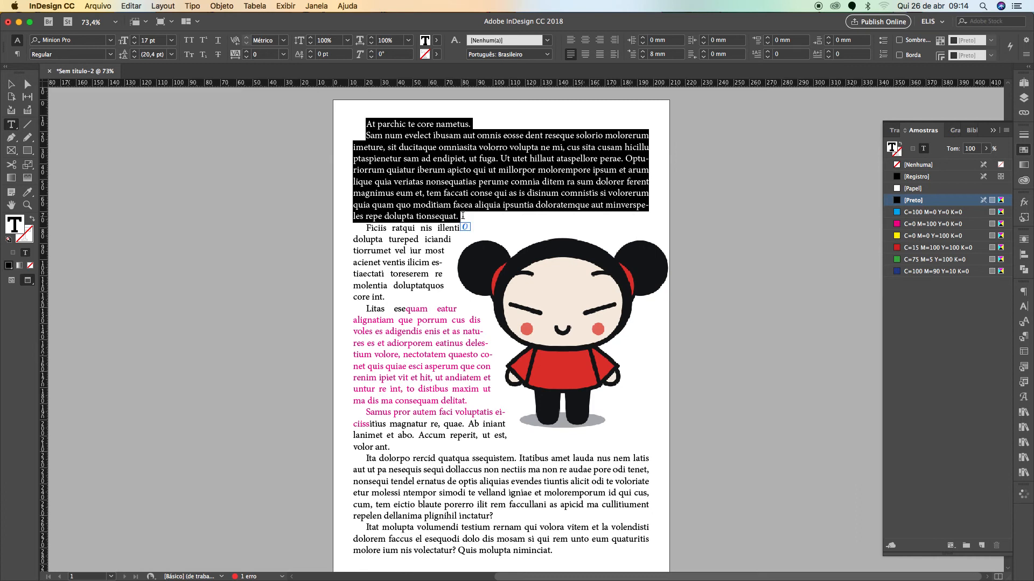
{"action": "key", "text": "BackSpace"}
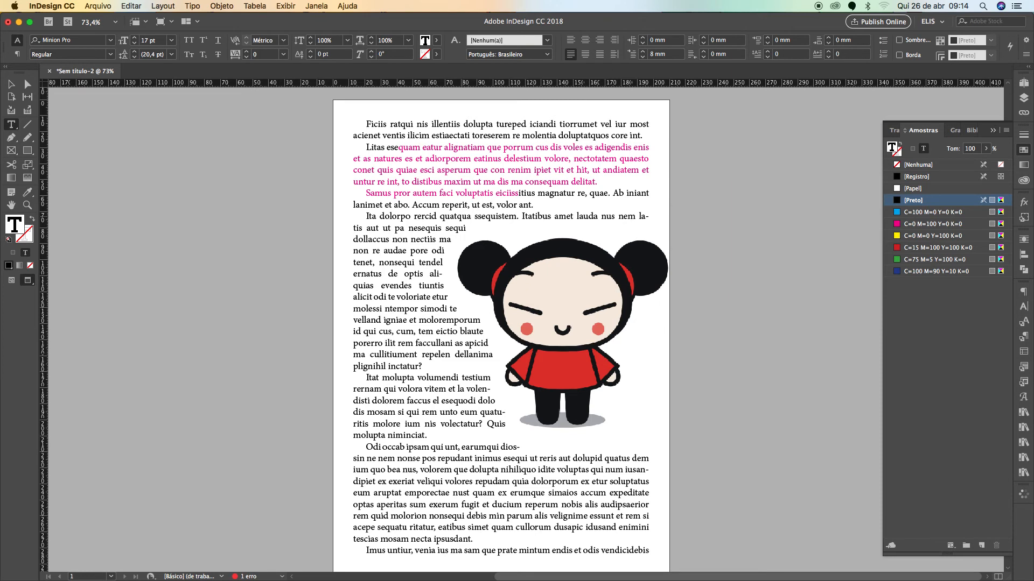
{"action": "key", "text": "super+z"}
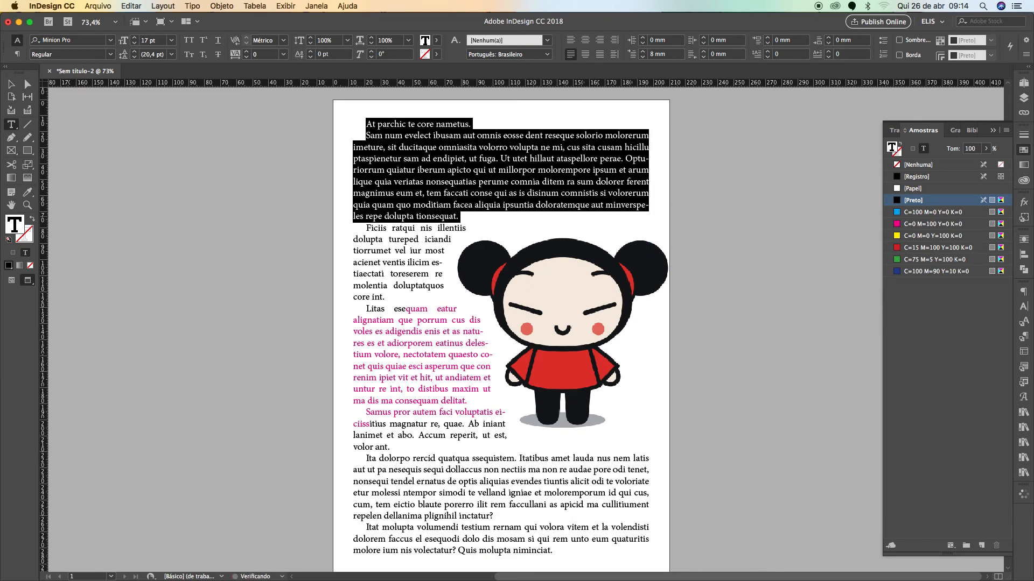
{"action": "key", "text": "Escape"}
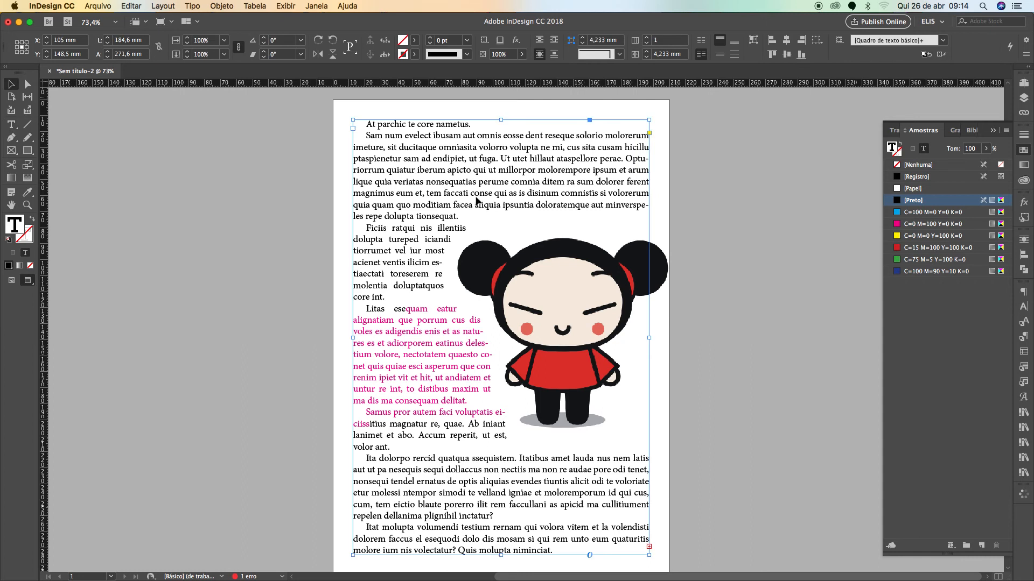
{"action": "left_click", "coordinate": [703, 233]}
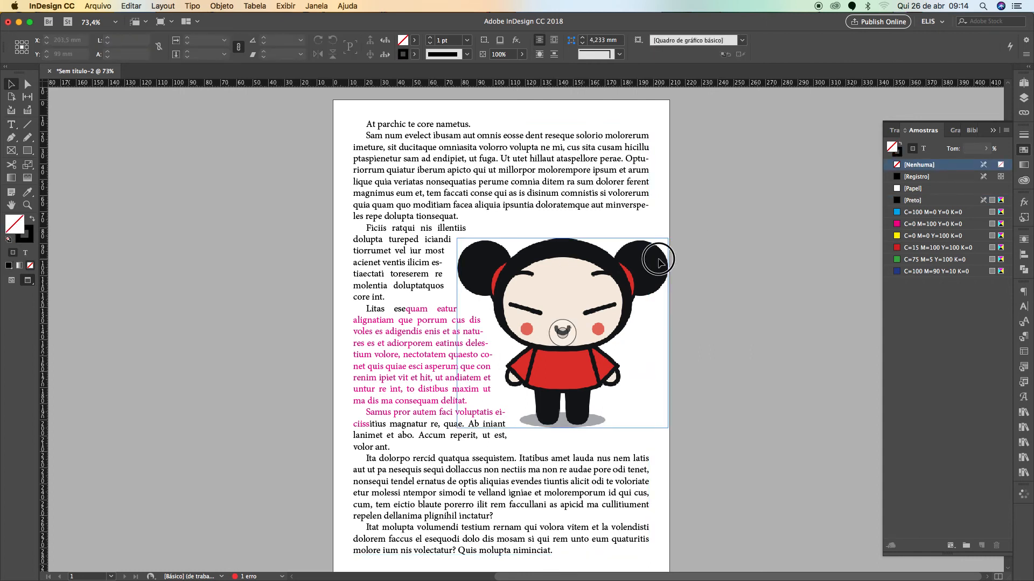
Try anchoring the Pucca image in the magenta text of the "Litas esequam" paragraph, and undo it.
{"action": "left_click", "coordinate": [590, 252]}
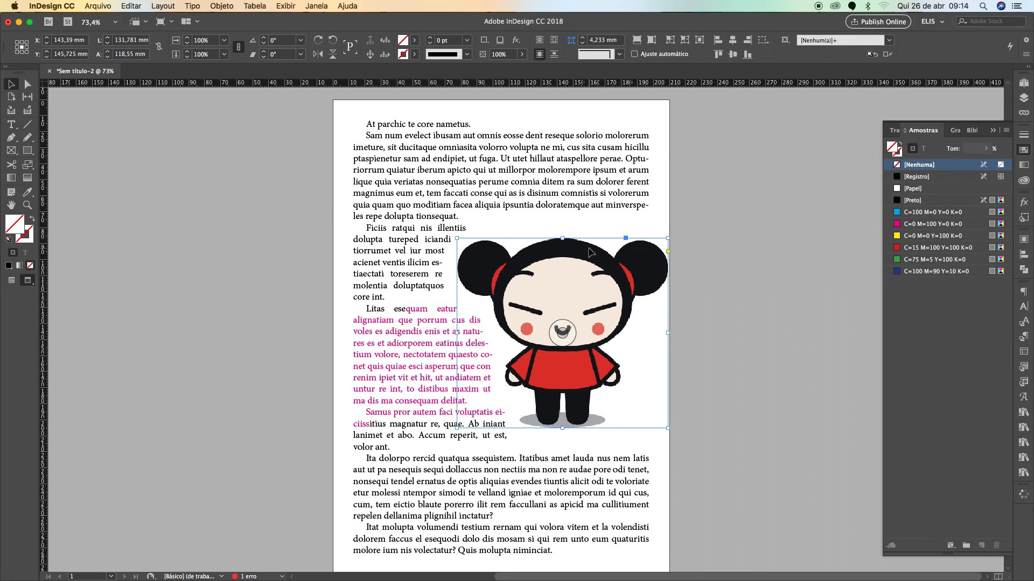
{"action": "left_click_drag", "start_coordinate": [625, 238], "coordinate": [399, 310]}
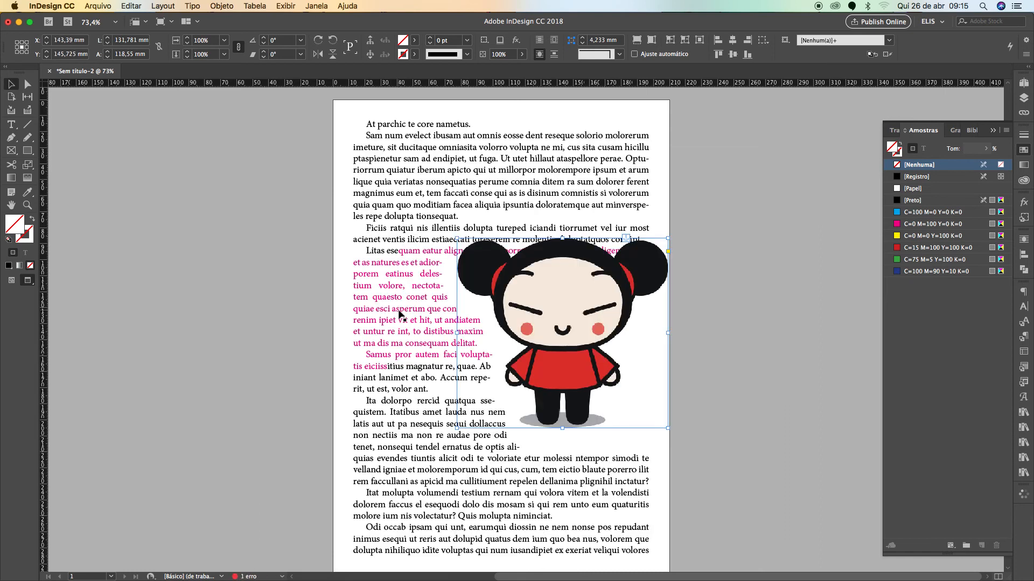
{"action": "key", "text": "super+z"}
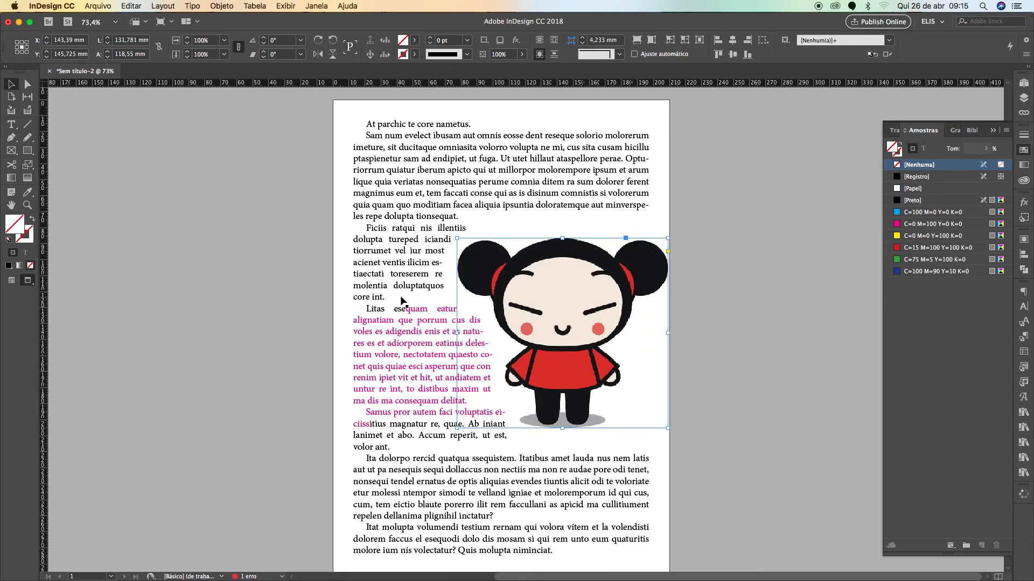
{"action": "left_click", "coordinate": [740, 276]}
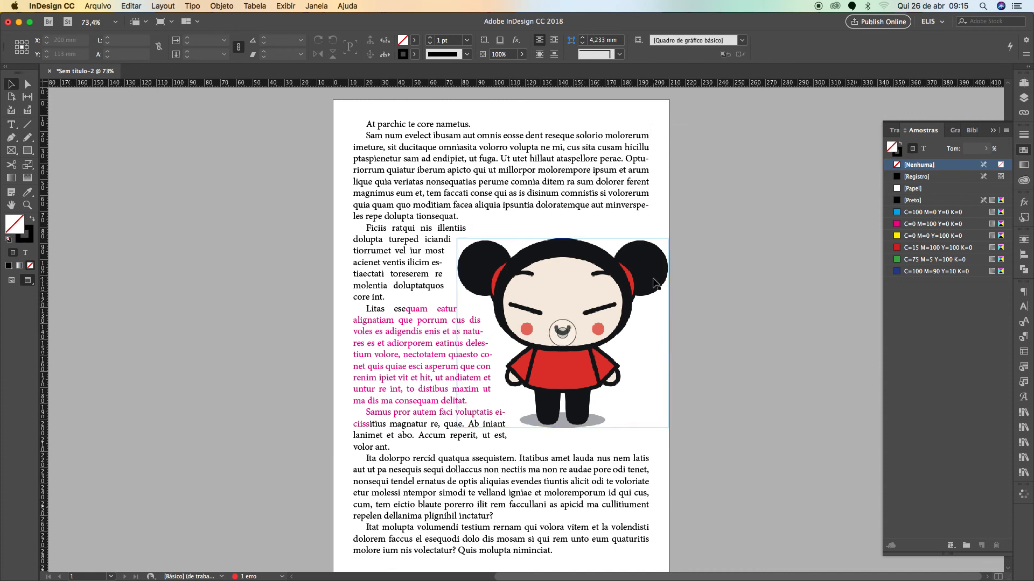
Try anchoring the Pucca image at the "Litas" paragraph and after "tionsequat", and undo the anchoring and the image's earlier move.
{"action": "left_click", "coordinate": [631, 259]}
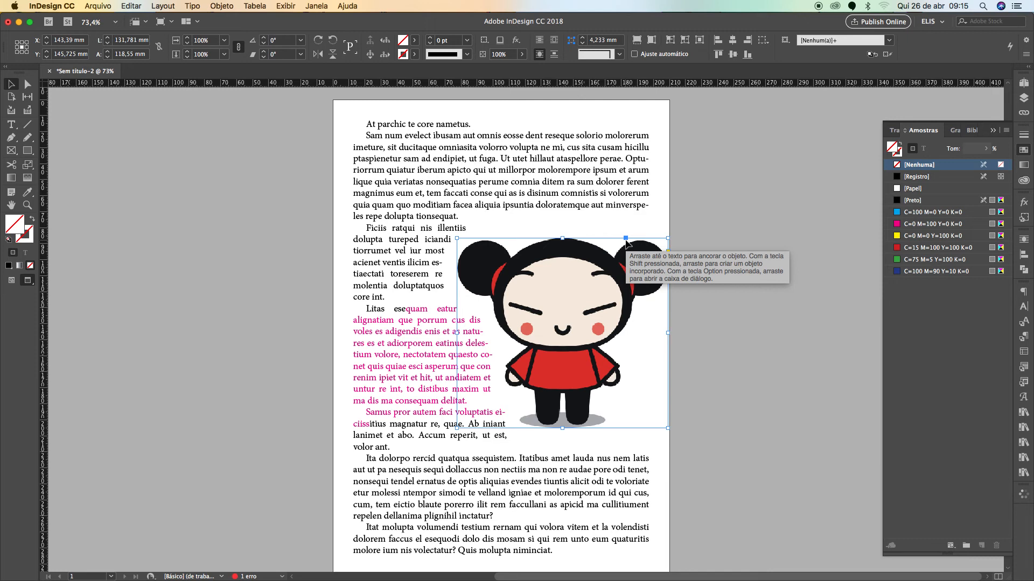
{"action": "left_click_drag", "start_coordinate": [625, 238], "coordinate": [393, 307]}
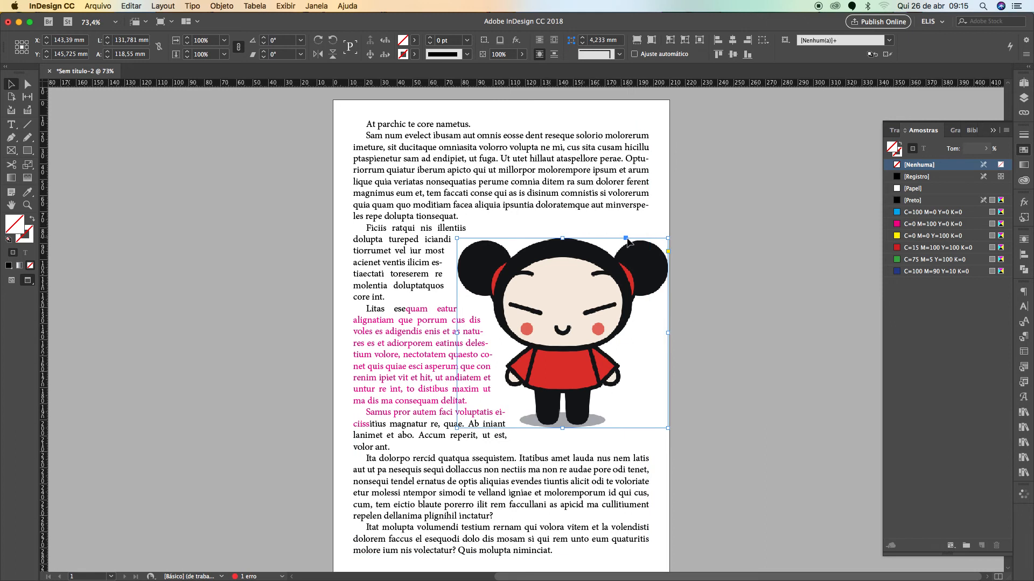
{"action": "mouse_move", "coordinate": [626, 239]}
{"action": "left_mouse_down"}
{"action": "mouse_move", "coordinate": [540, 203]}
{"action": "mouse_move", "coordinate": [457, 218]}
{"action": "left_mouse_up"}
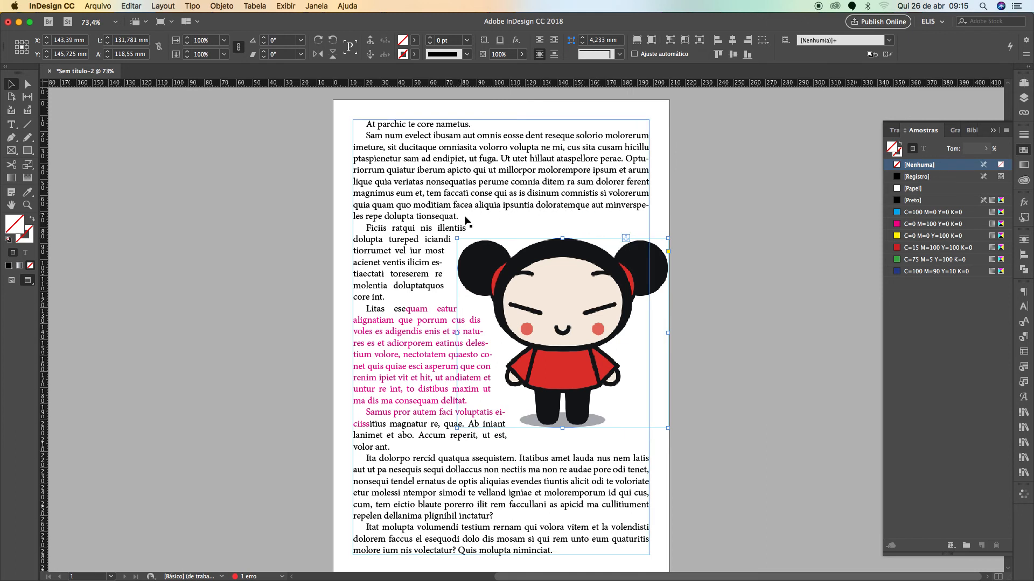
{"action": "key", "text": "super+z"}
{"action": "left_click", "coordinate": [682, 244]}
{"action": "left_click_drag", "start_coordinate": [626, 264], "coordinate": [558, 343]}
{"action": "key", "text": "super+z"}
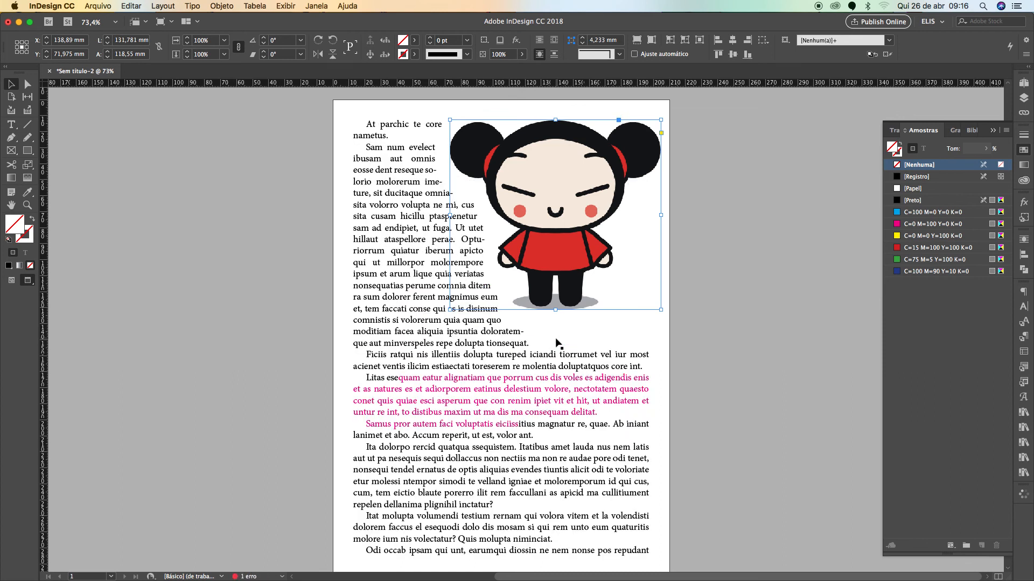
Move the Pucca image down to X 134,89 mm, Y 151,275 mm, and anchor it to the text just above it.
{"action": "left_click_drag", "start_coordinate": [572, 307], "coordinate": [571, 420]}
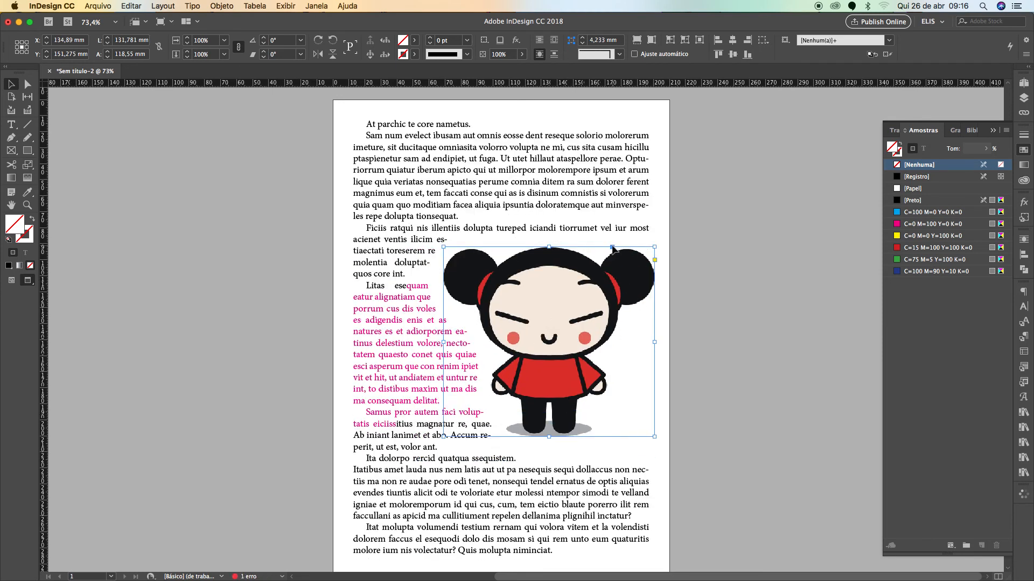
{"action": "left_click_drag", "start_coordinate": [613, 248], "coordinate": [484, 224]}
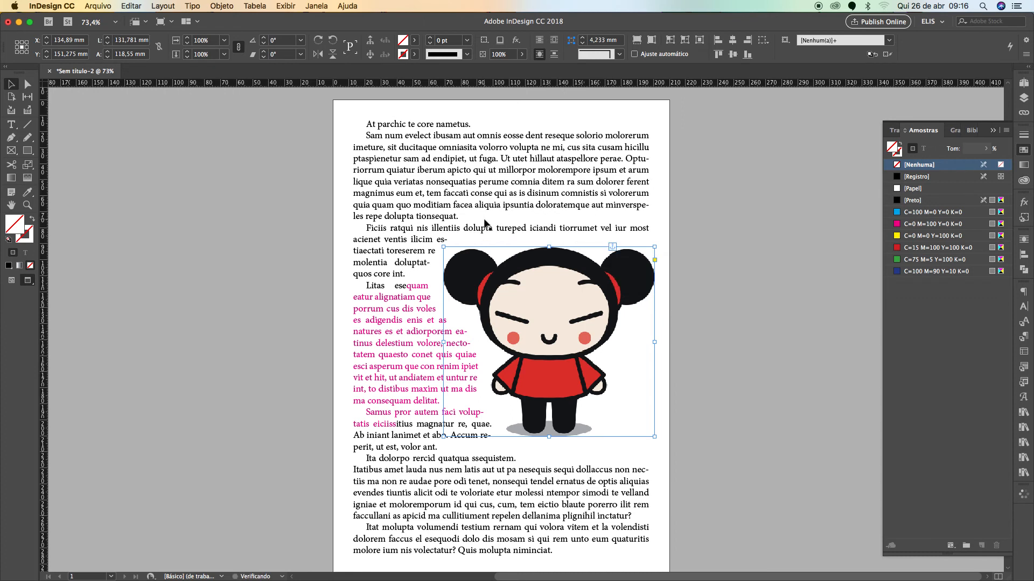
Delete the opening text from "At parchic te core nametus" up to just before "quia quam quo moditiam", and deselect the text frame.
{"action": "double_click", "coordinate": [398, 173]}
{"action": "left_click_drag", "start_coordinate": [365, 124], "coordinate": [625, 160]}
{"action": "key", "text": "BackSpace"}
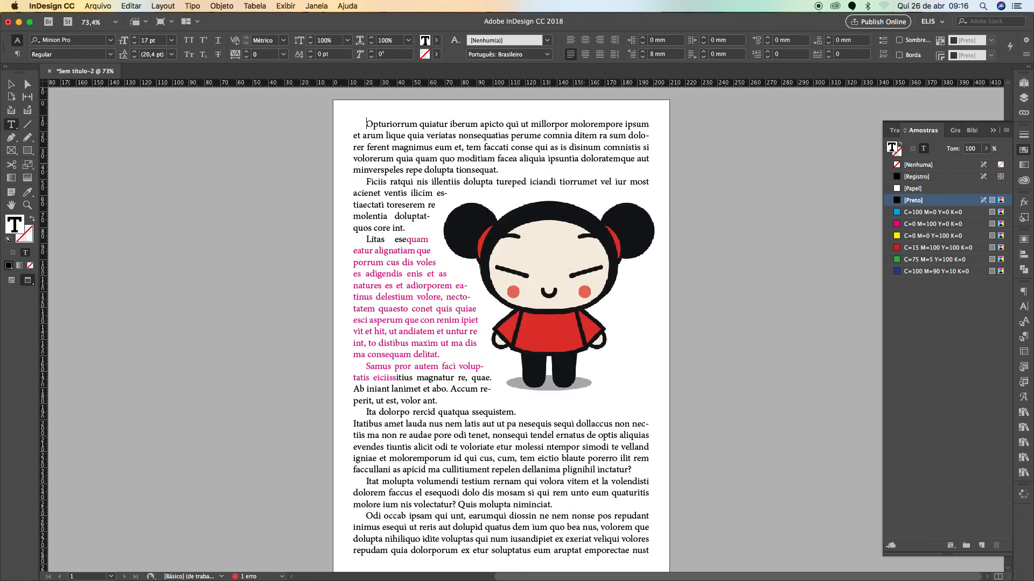
{"action": "left_click_drag", "start_coordinate": [366, 124], "coordinate": [510, 135]}
{"action": "key", "text": "BackSpace"}
{"action": "left_click_drag", "start_coordinate": [366, 125], "coordinate": [552, 136]}
{"action": "key", "text": "BackSpace"}
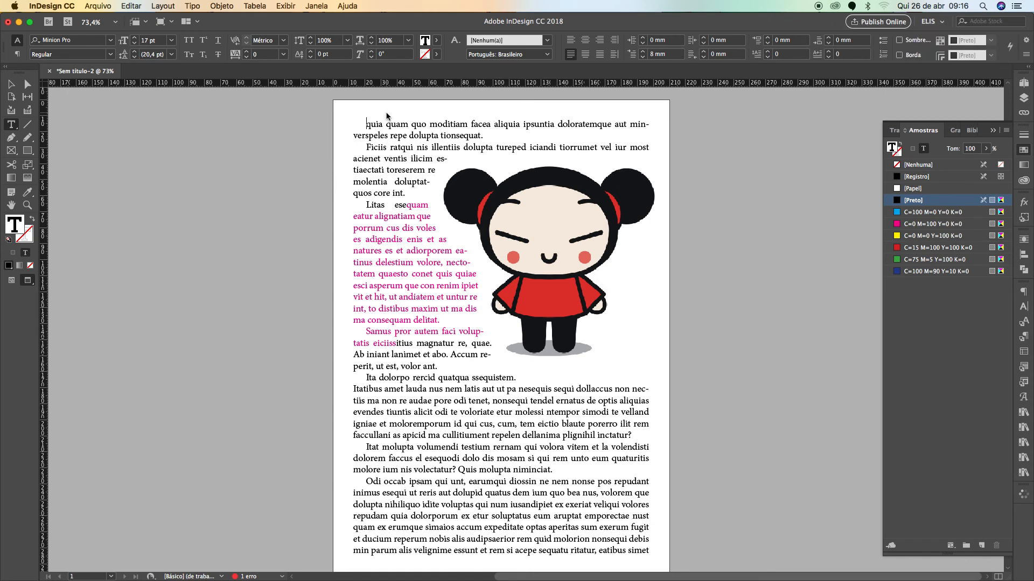
{"action": "left_click", "coordinate": [11, 85]}
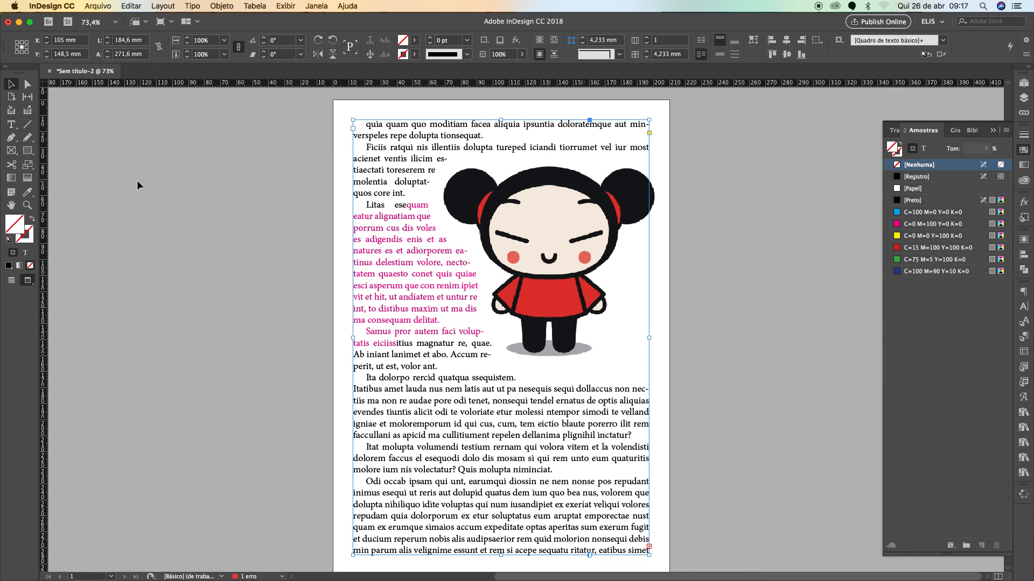
{"action": "left_click", "coordinate": [137, 180]}
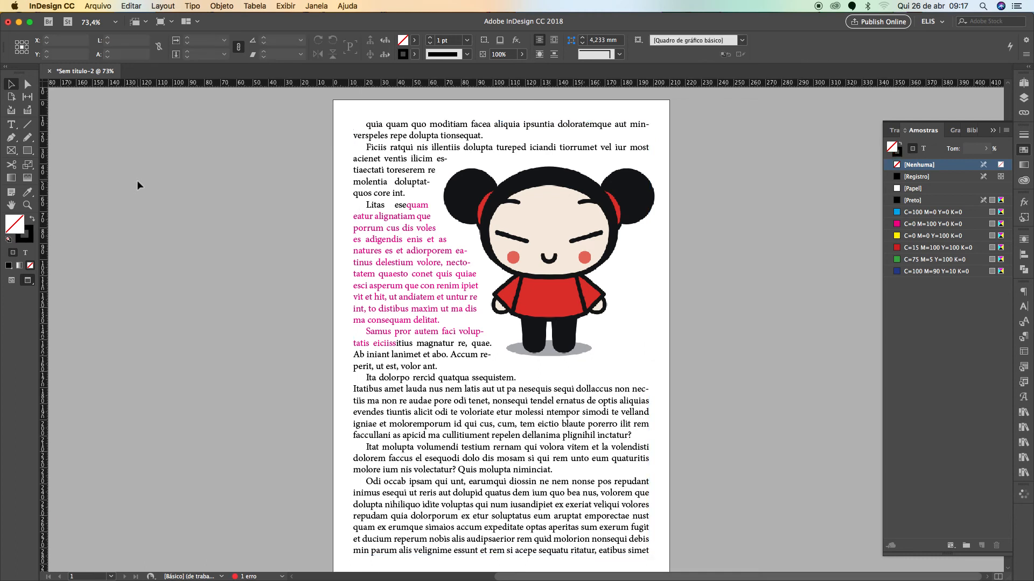